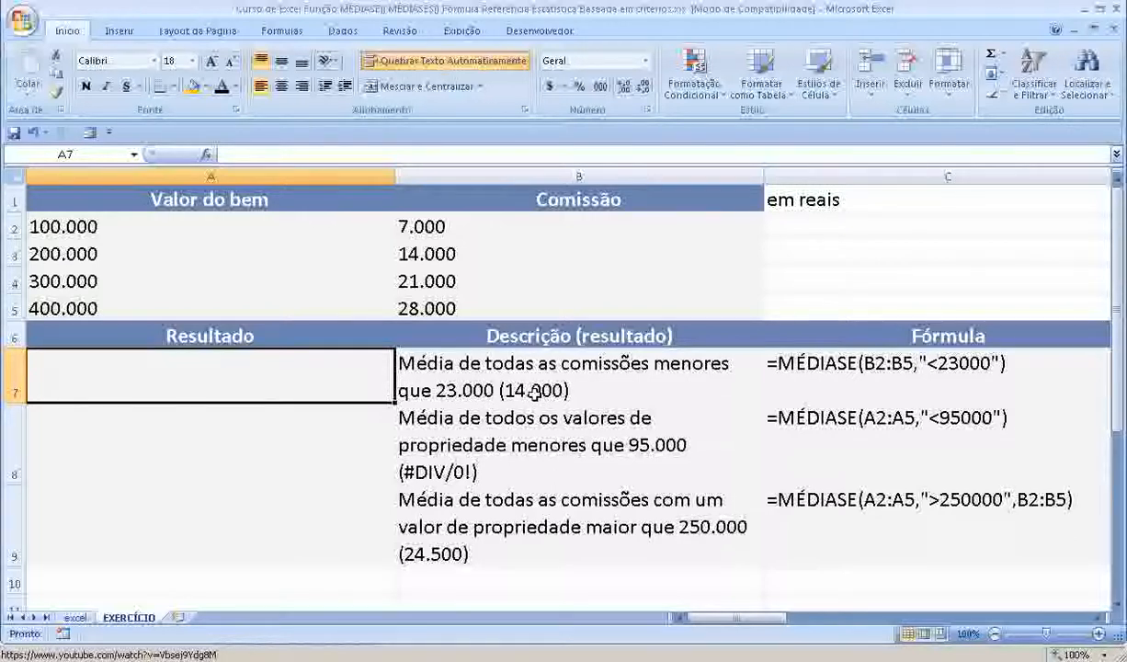
# - Calculate the average of the property values A2:A5 in cell C3 with the MÉDIA function
pyautogui.click(813, 258)
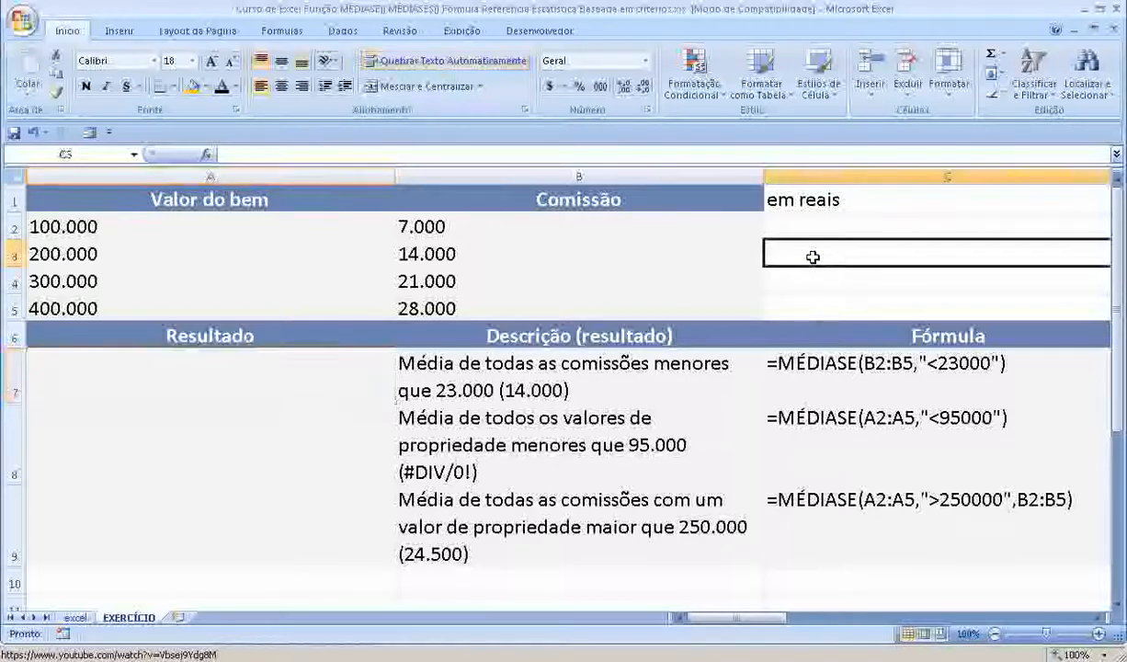
pyautogui.write('=média(')
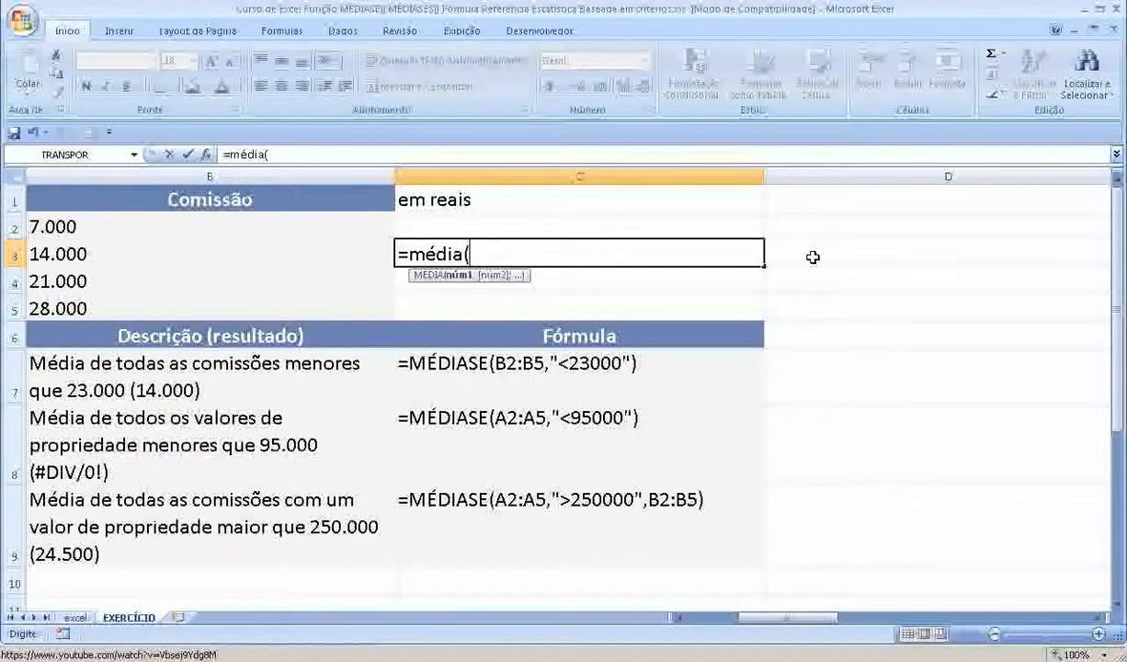
pyautogui.moveTo(790, 617); pyautogui.dragTo(727, 617)
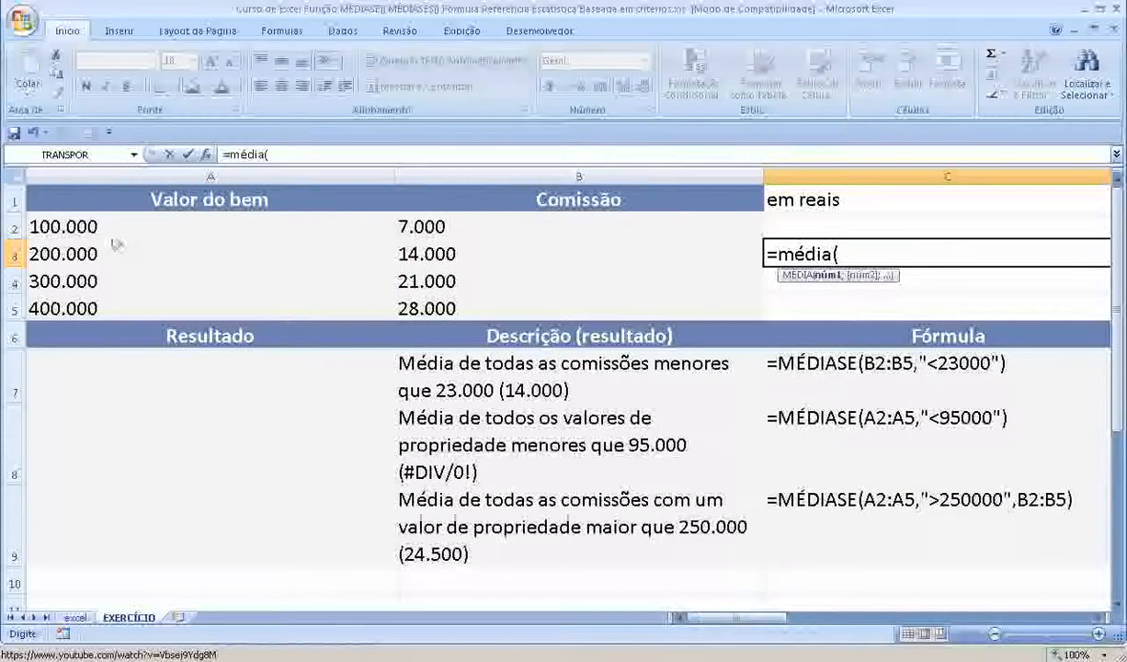
pyautogui.moveTo(87, 224); pyautogui.dragTo(78, 306)
pyautogui.write(')')
pyautogui.press('Return')
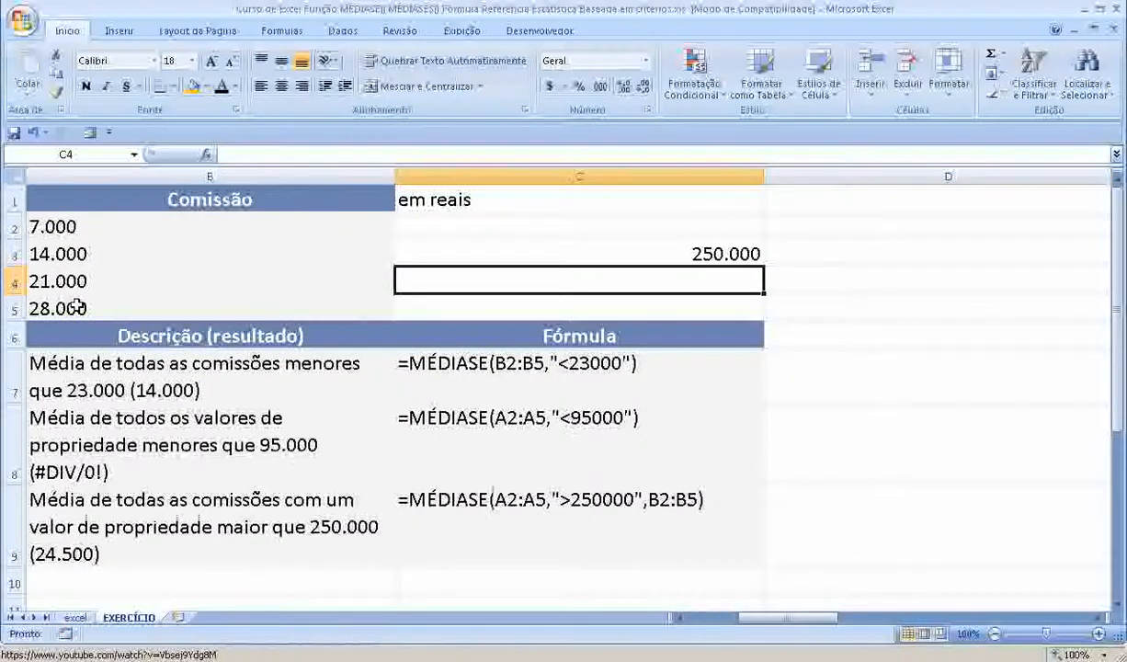
# - Calculate the average of the commissions B2:B5 in cell C4 with the MÉDIA function
pyautogui.press('Left')
pyautogui.press('Left')
pyautogui.press('Right')
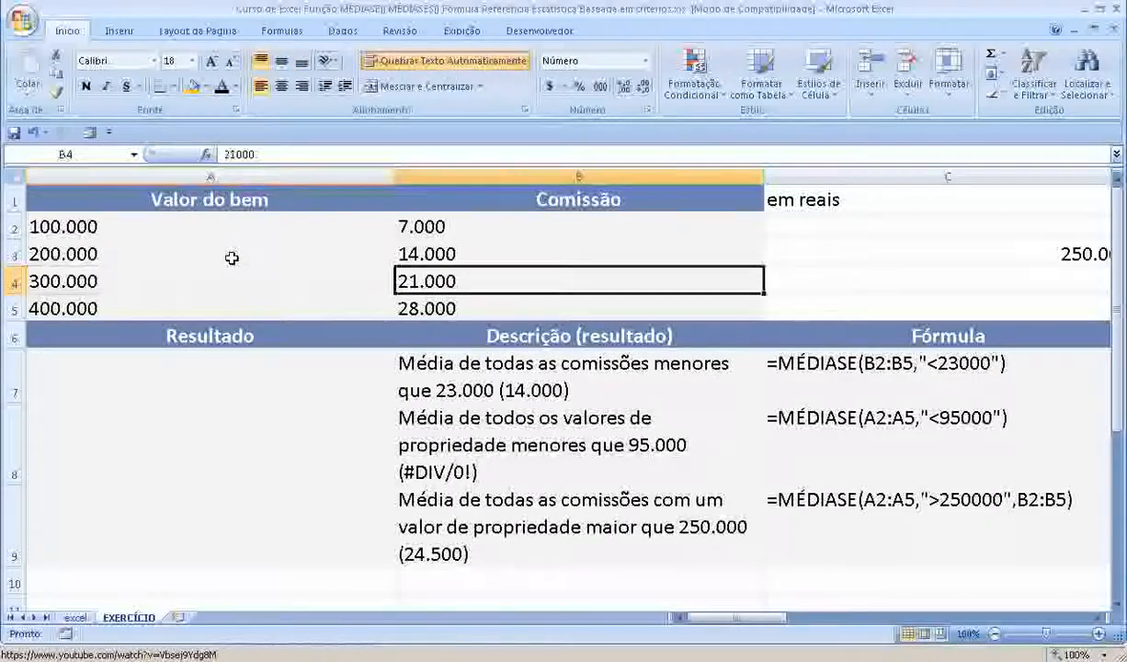
pyautogui.press('Right')
pyautogui.write('=m')
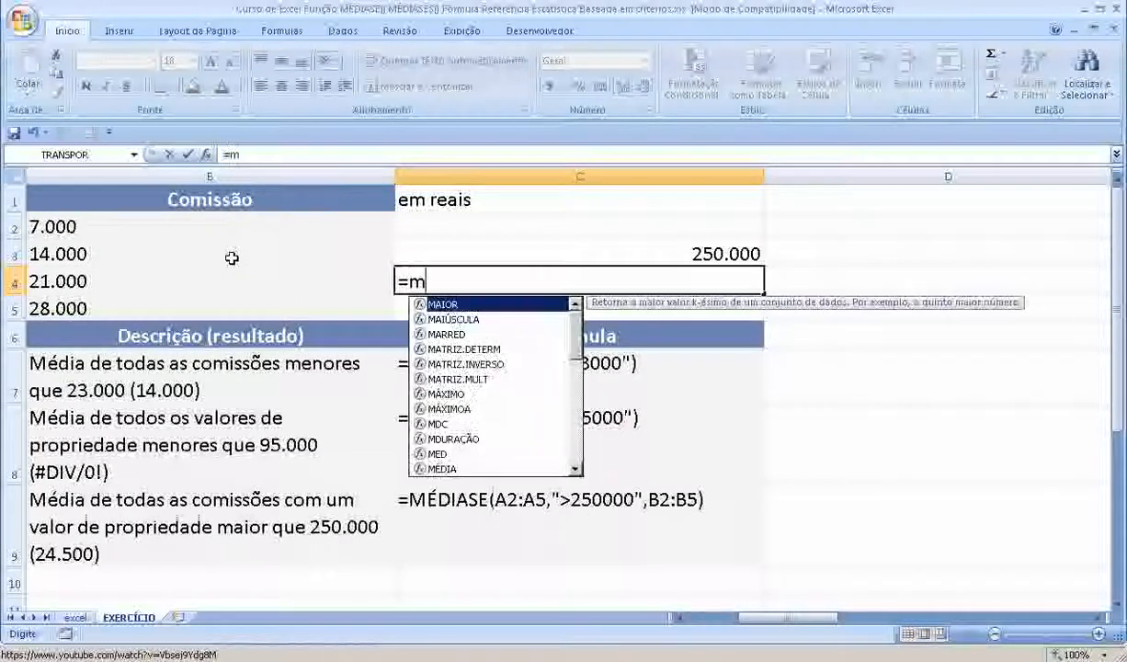
pyautogui.write('édia(')
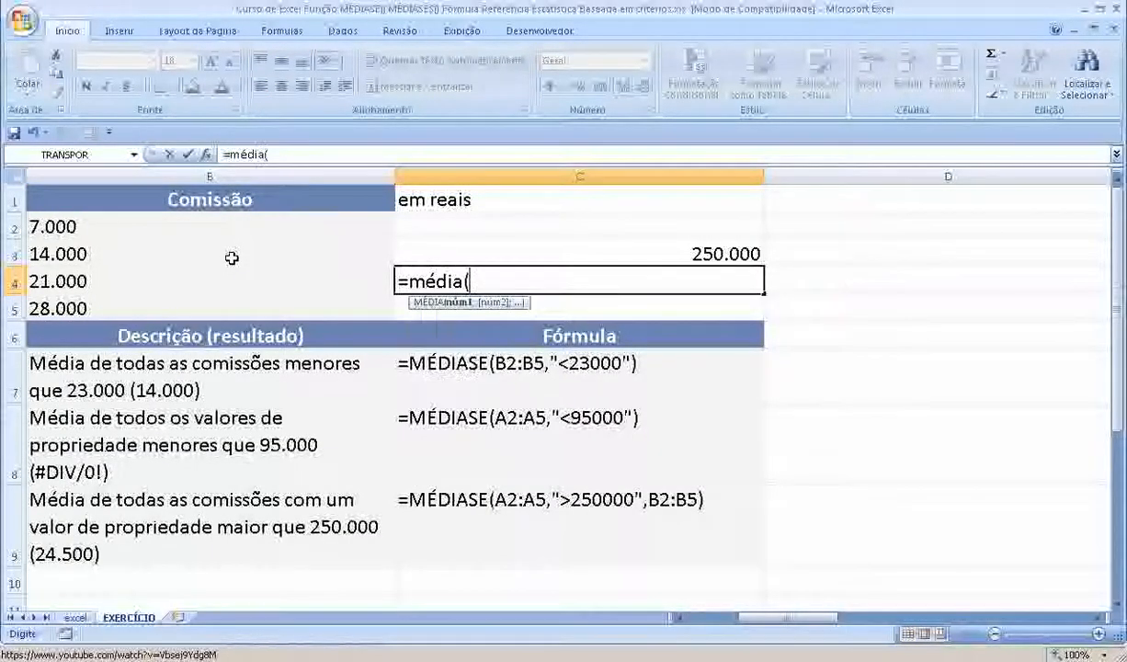
pyautogui.moveTo(83, 220); pyautogui.dragTo(89, 303)
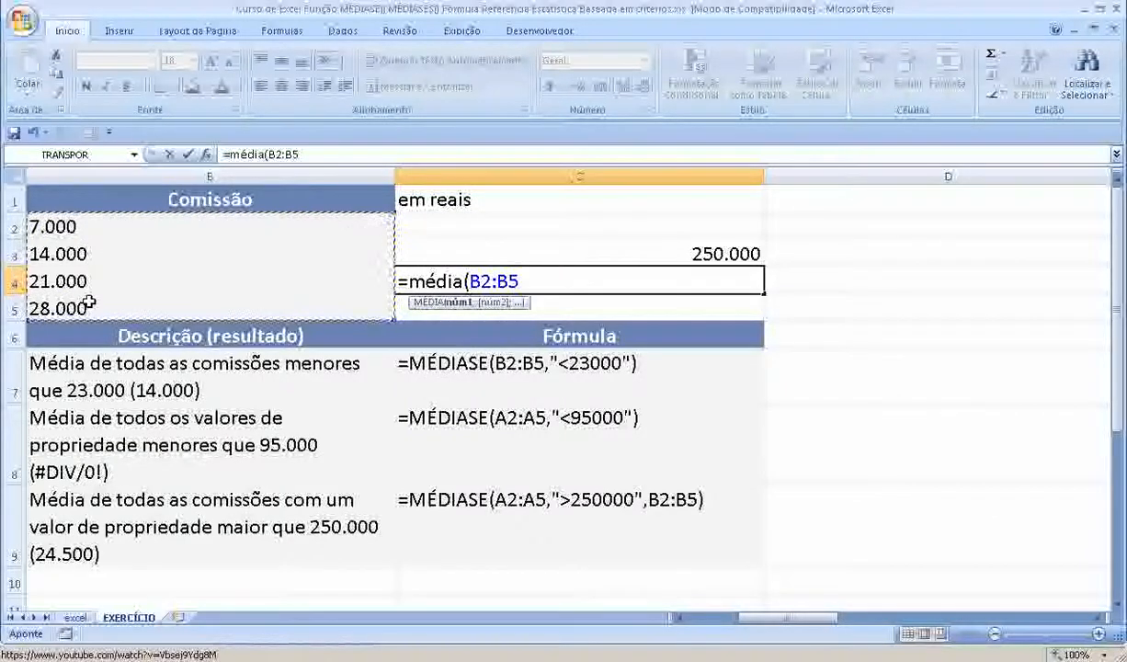
pyautogui.write(')')
pyautogui.press('Return')
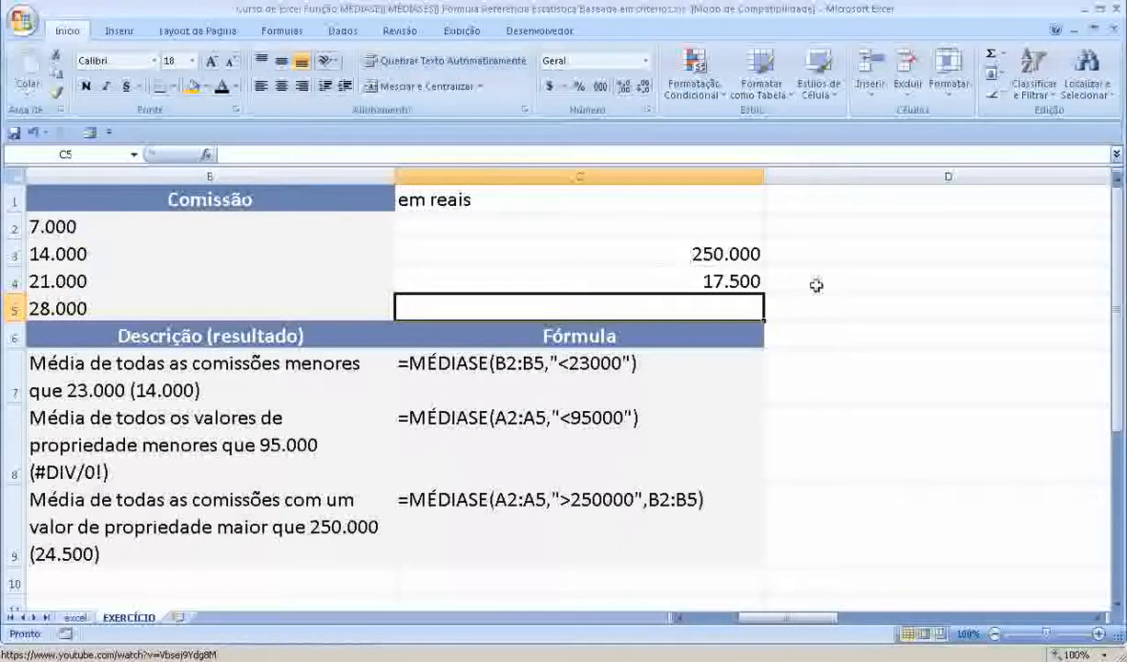
# - Label the two averages by entering "bem" in D3 and "comissão" in D4
pyautogui.click(824, 256)
pyautogui.write('bem')
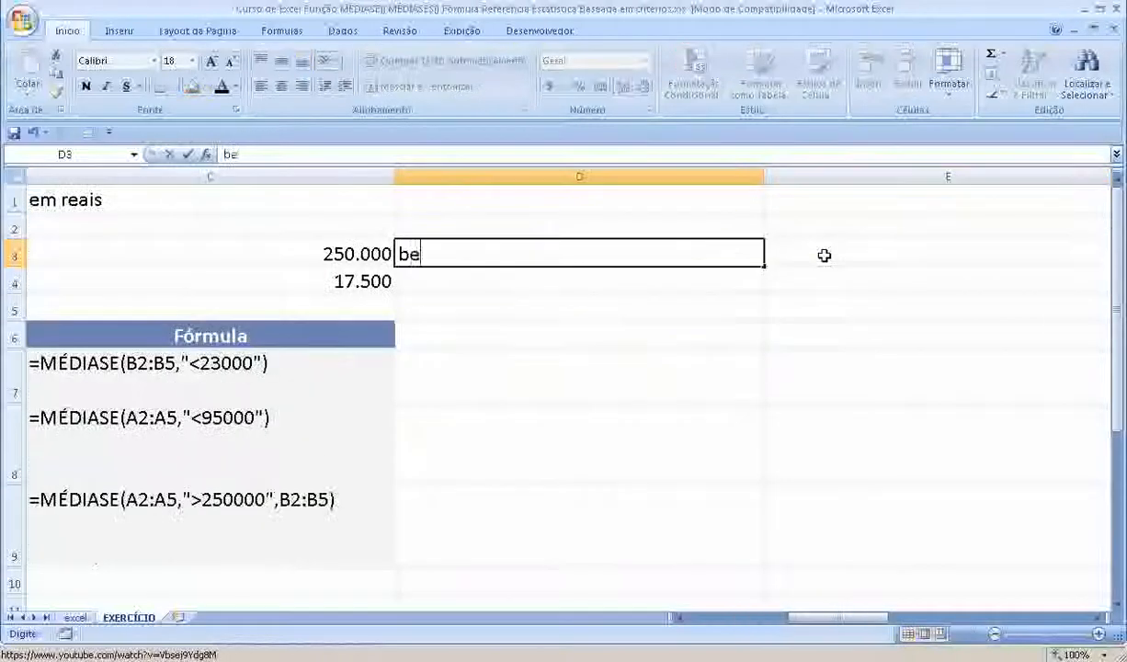
pyautogui.press('Return')
pyautogui.write('com')
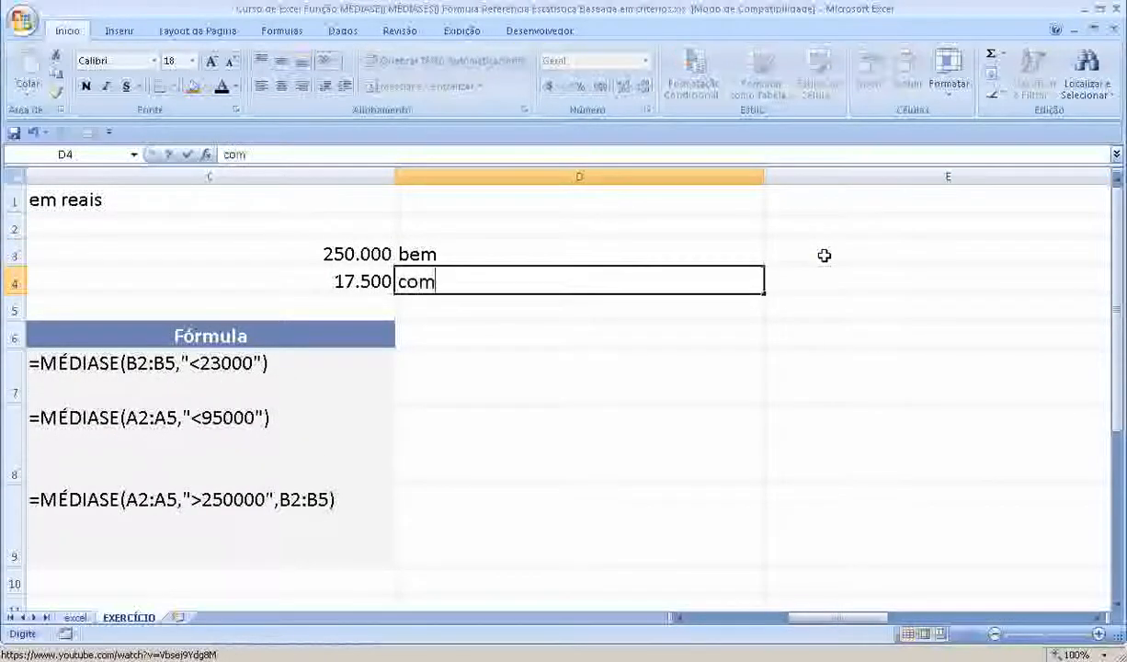
pyautogui.write('issão')
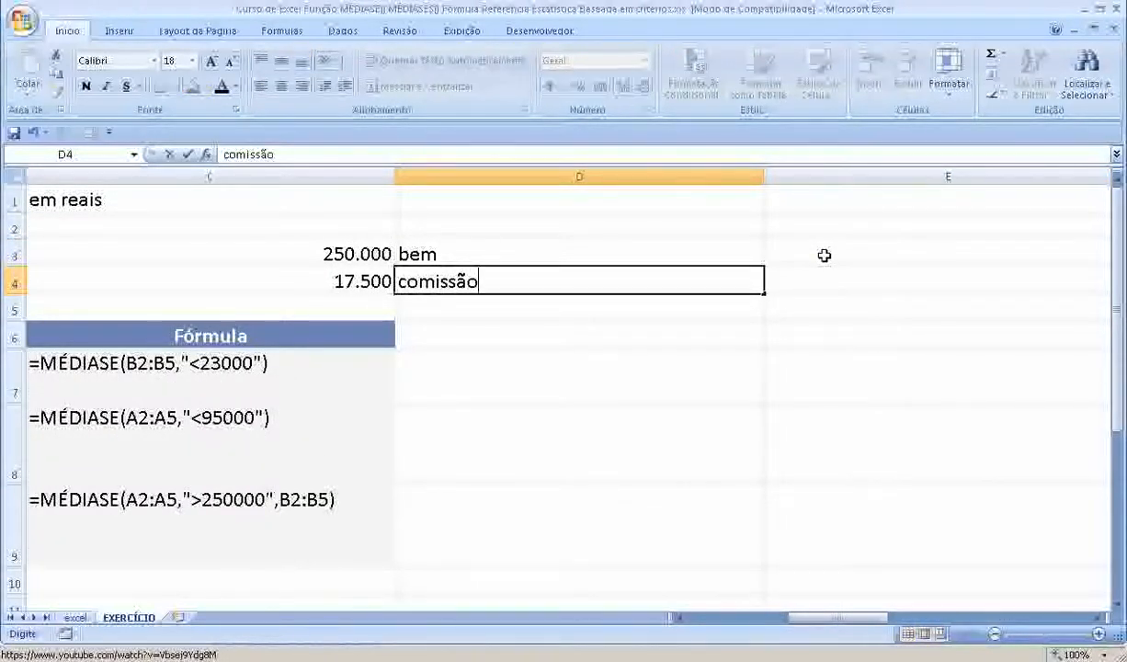
pyautogui.press('Return')
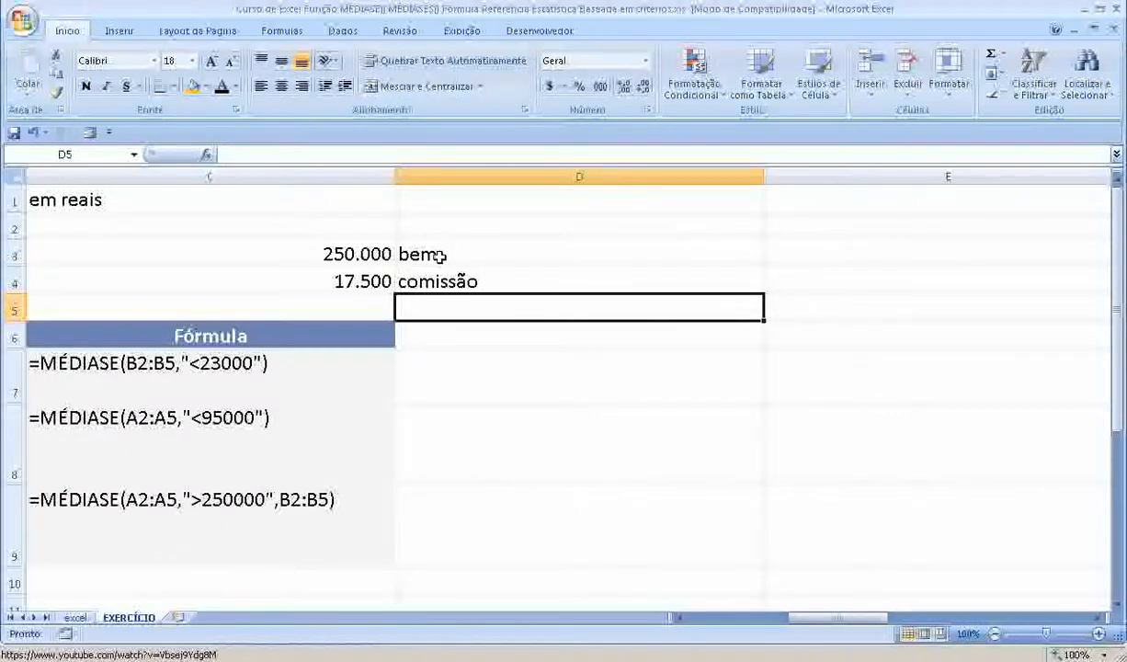
# - Try to enter the formula =médiase(B2:B5,"<23000") in cell A7, with a comma as the argument separator
pyautogui.moveTo(793, 617); pyautogui.dragTo(708, 617)
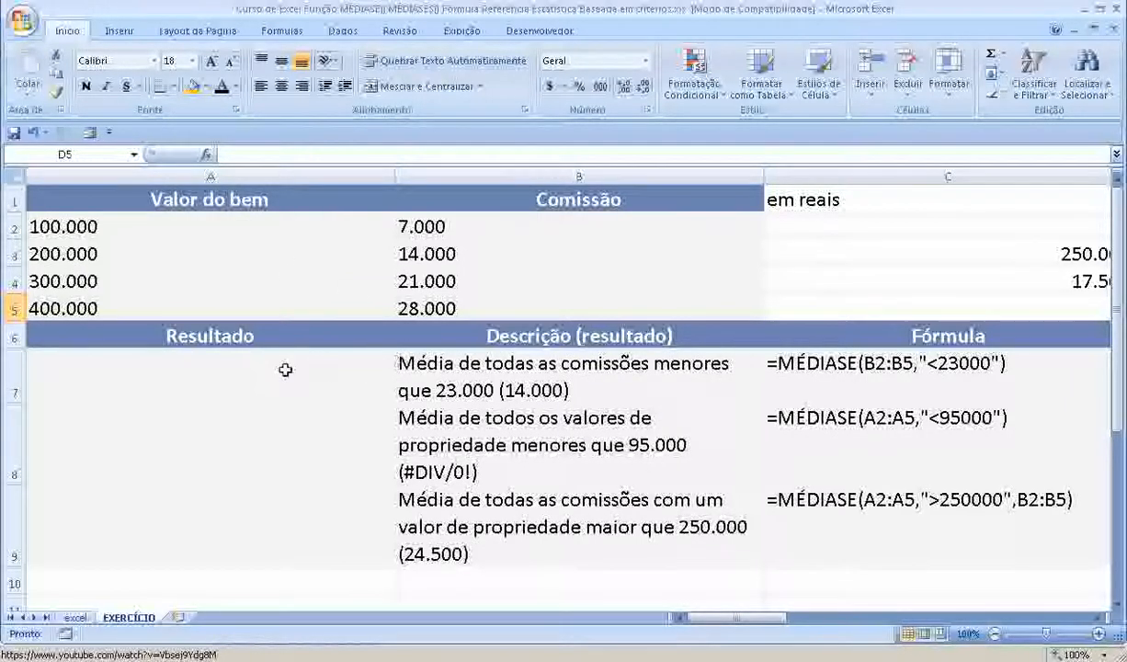
pyautogui.click(155, 361)
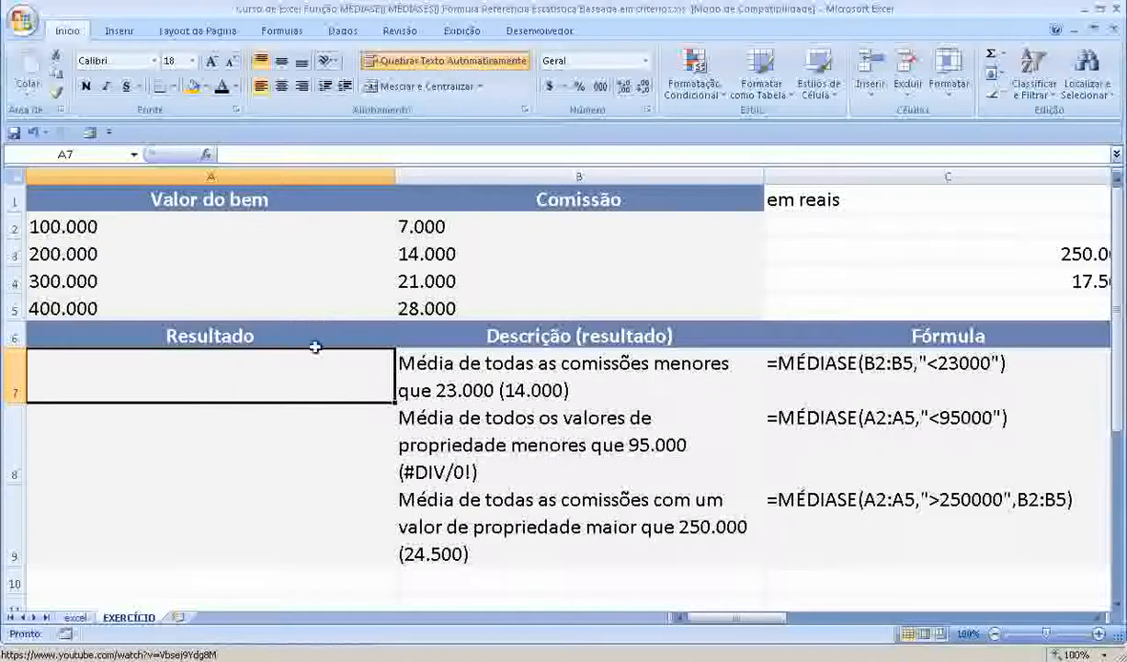
pyautogui.write('=')
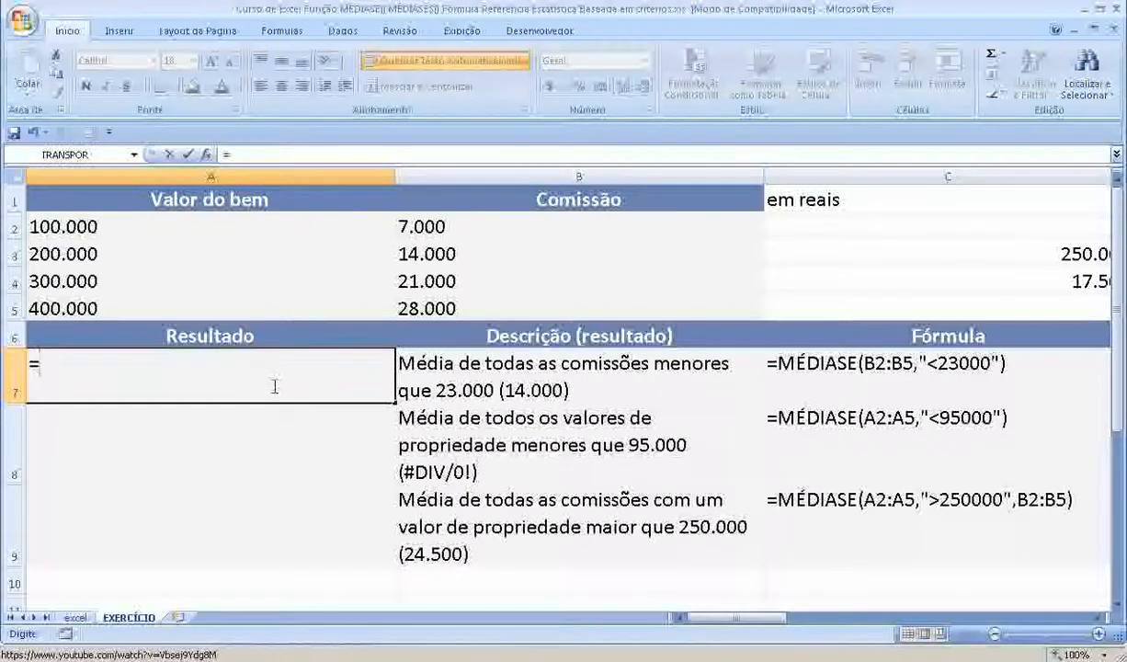
pyautogui.write('médi')
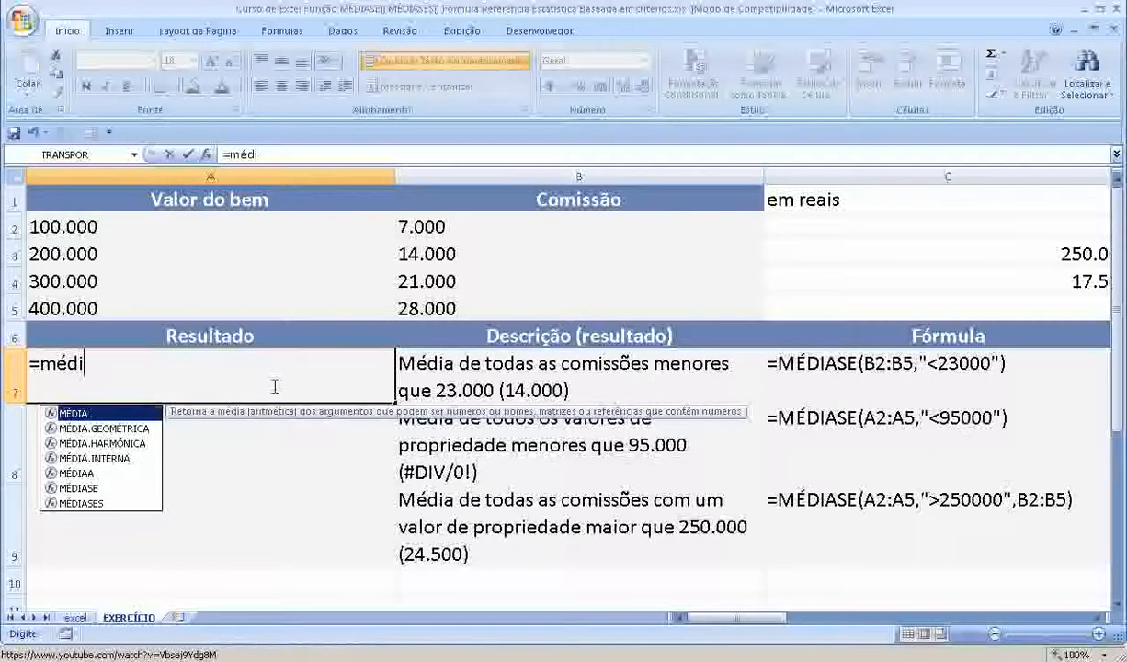
pyautogui.write('ase')
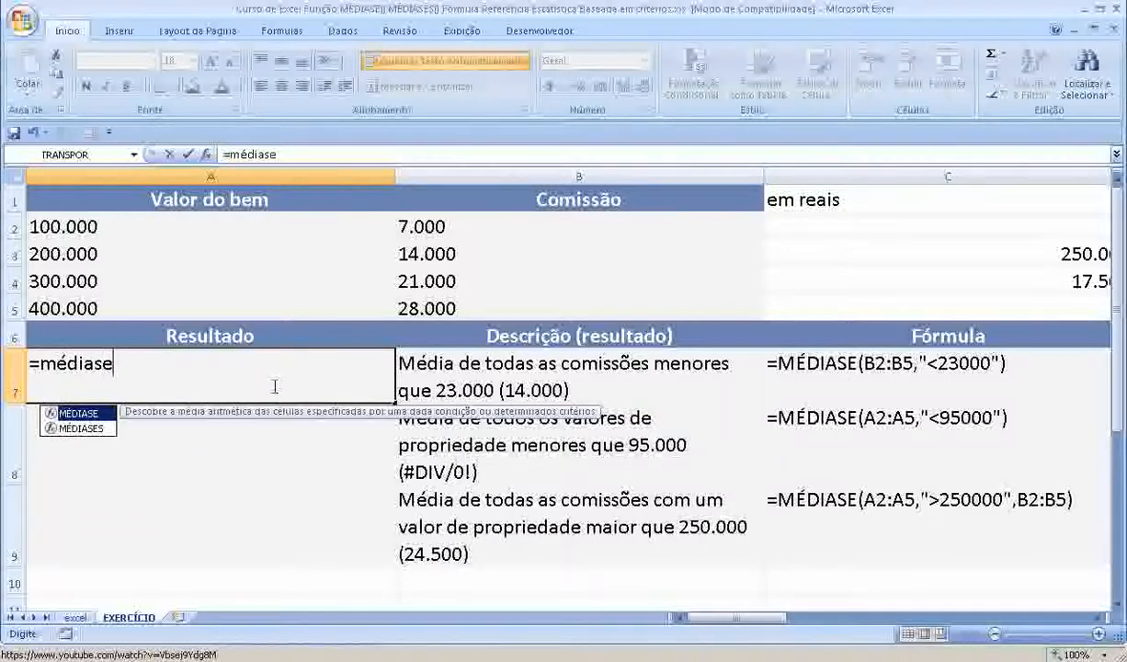
pyautogui.write('(')
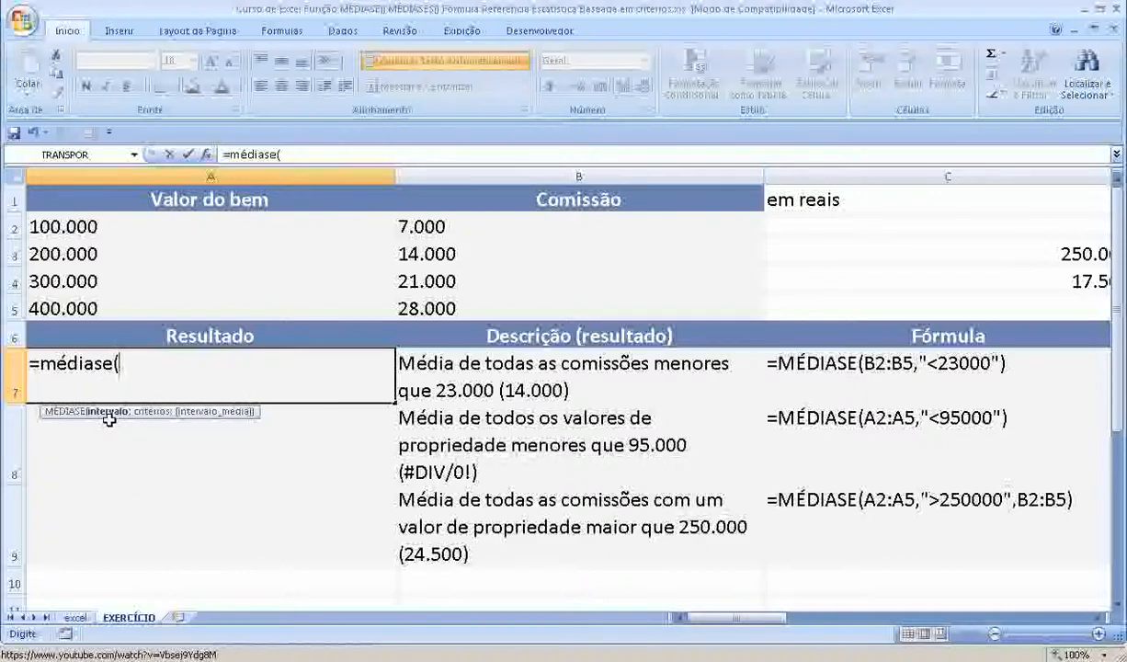
pyautogui.moveTo(432, 225); pyautogui.dragTo(432, 306)
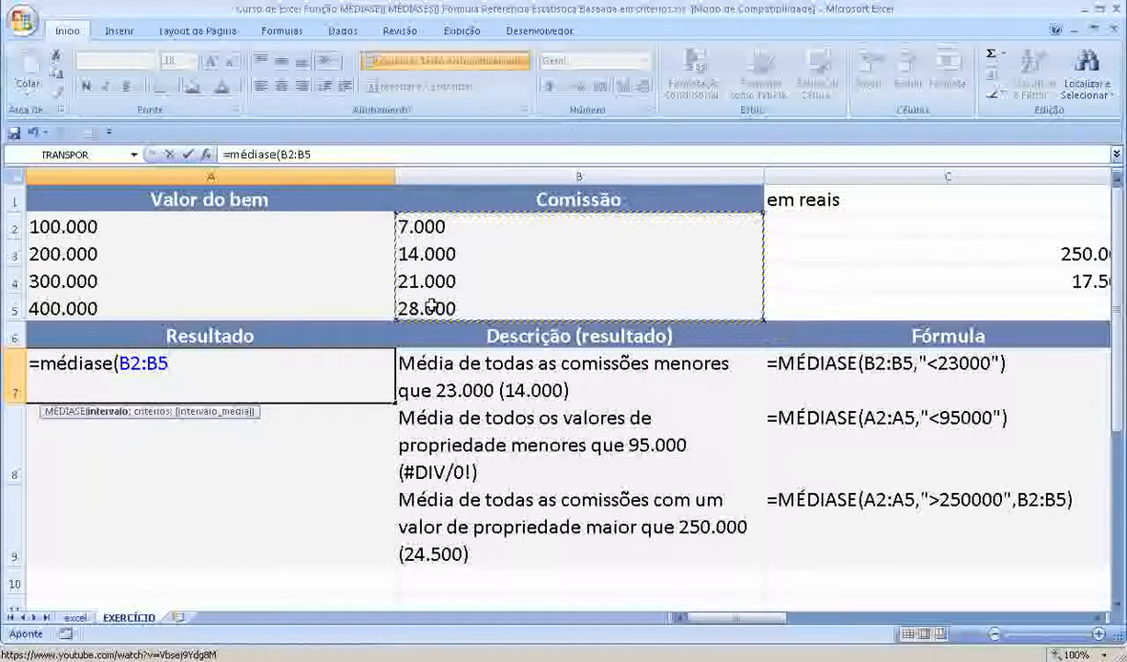
pyautogui.write(',')
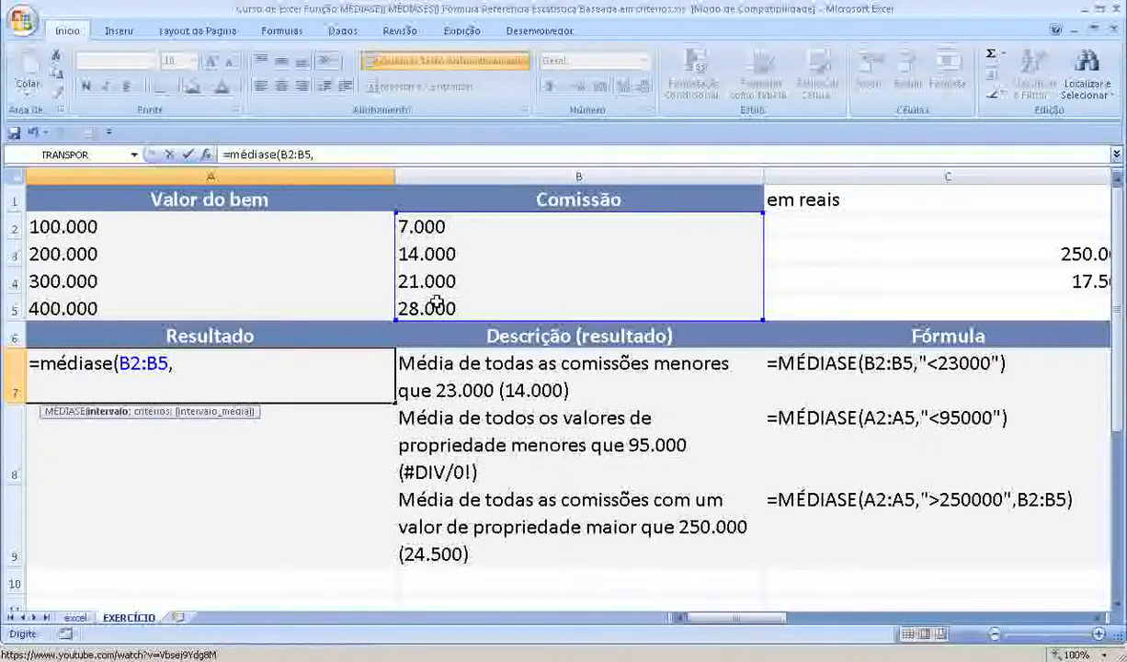
pyautogui.write('"<23000')
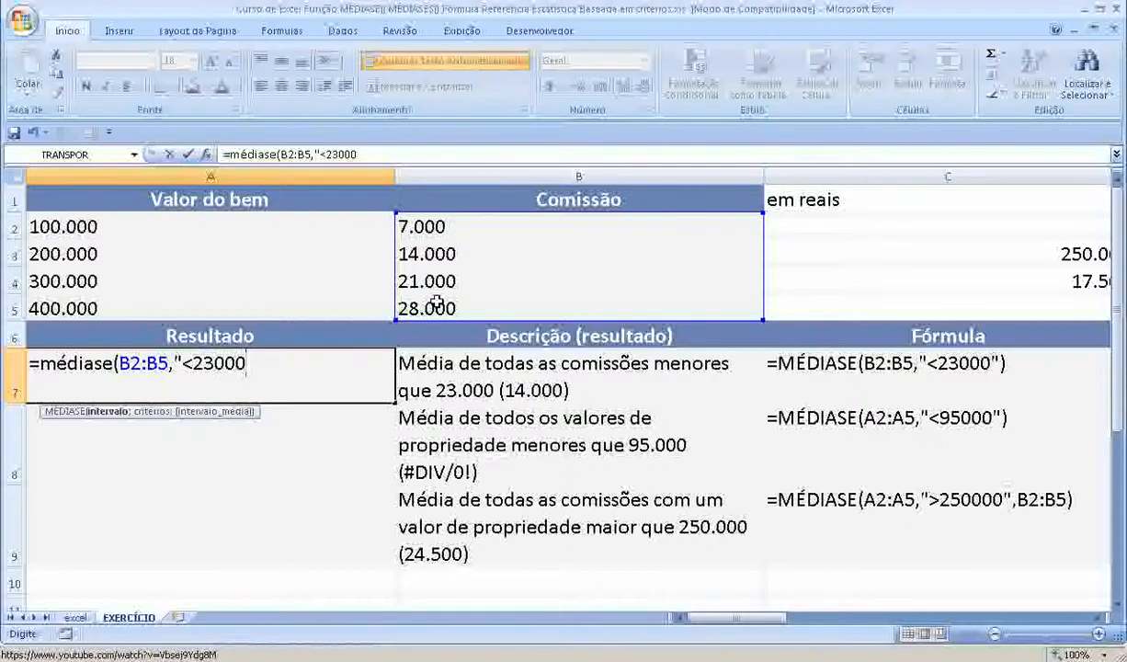
pyautogui.write('")')
pyautogui.press('Return')
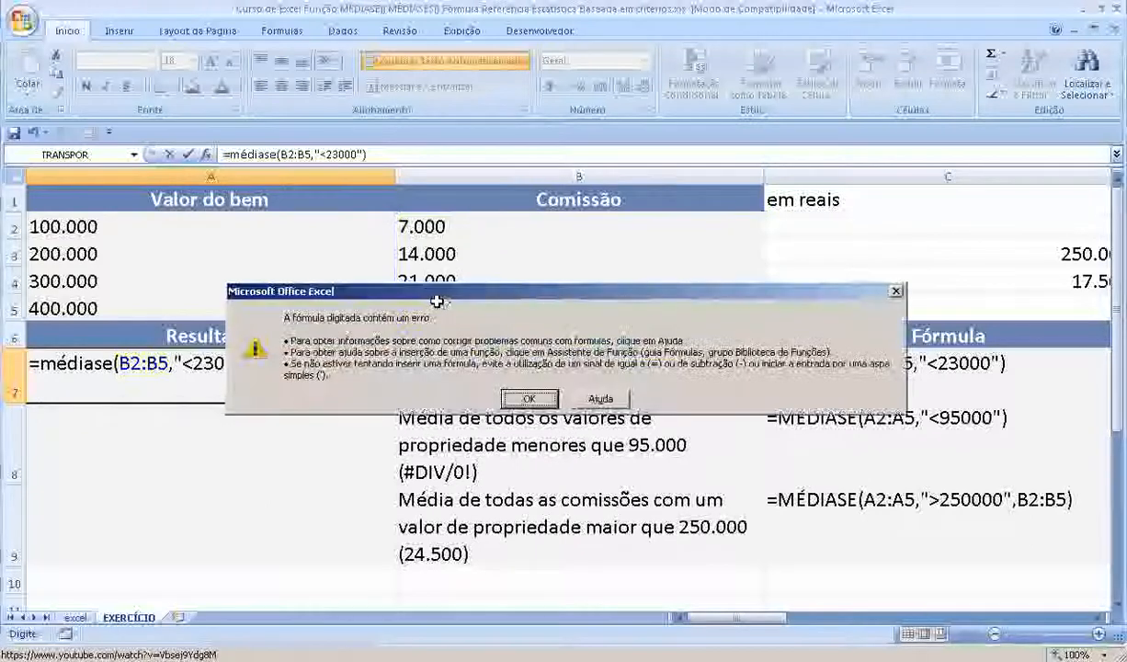
pyautogui.press('Return')
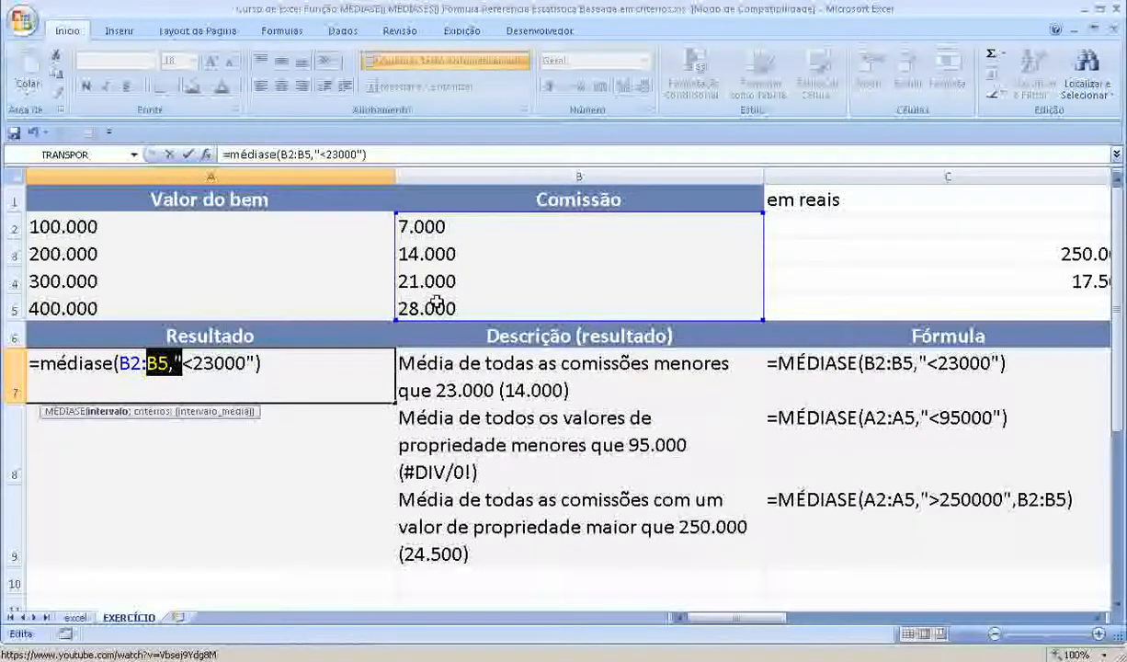
# - Replace the comma in the A7 formula with a semicolon so it reads =médiase(B2:B5;"<23000")
pyautogui.click(173, 366)
pyautogui.press('BackSpace')
pyautogui.write(';')
pyautogui.press('Return')
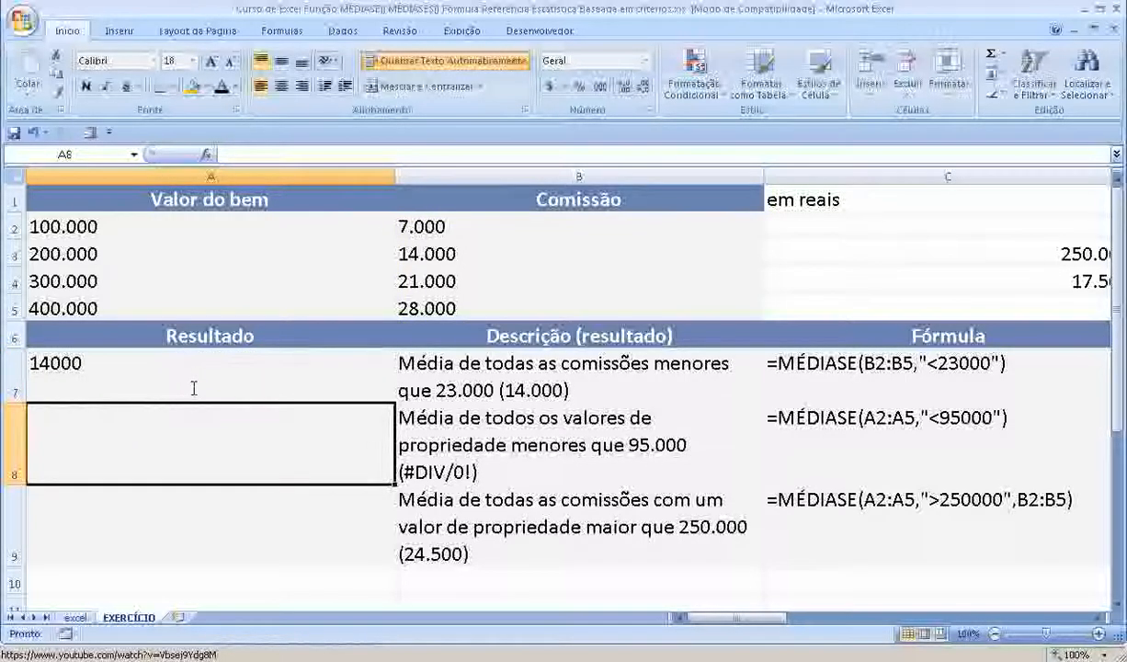
pyautogui.click(191, 387)
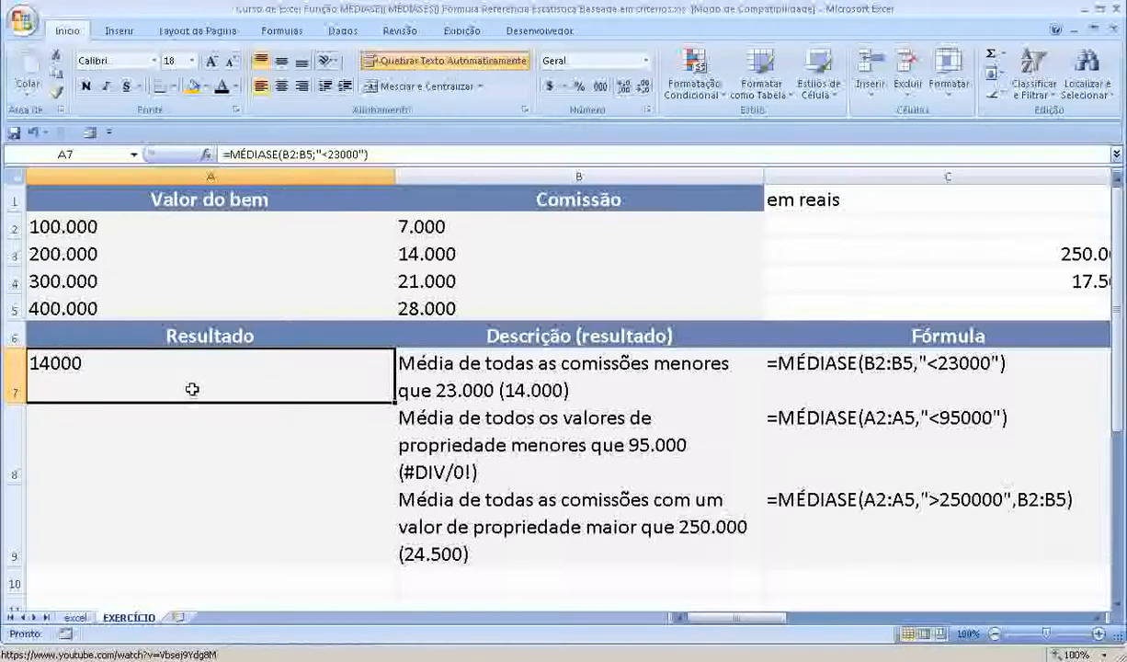
# - Enter =médiase(A2:A5;"<95000") in cell A8 and check it against the property values in A2:A5
pyautogui.click(136, 428)
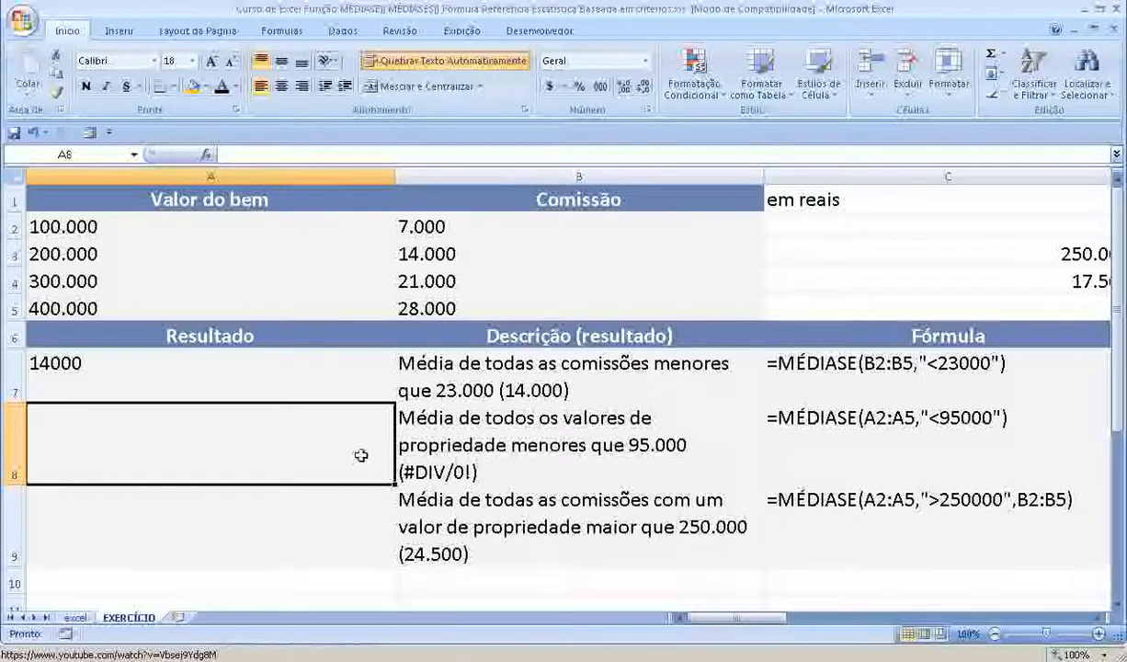
pyautogui.write('=')
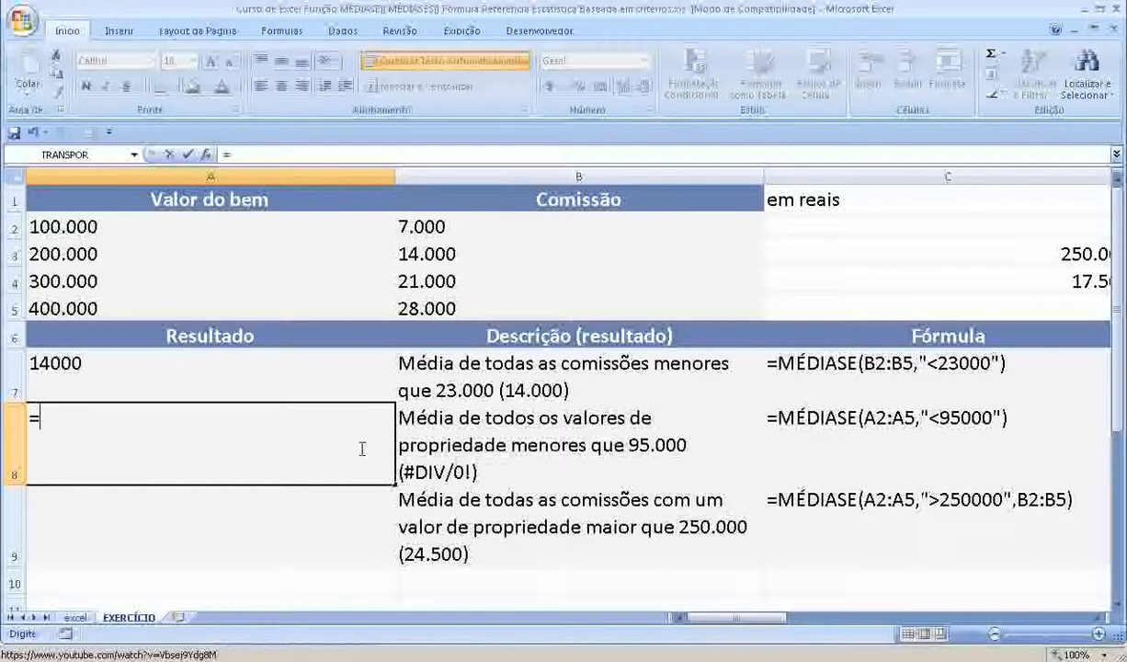
pyautogui.write('média')
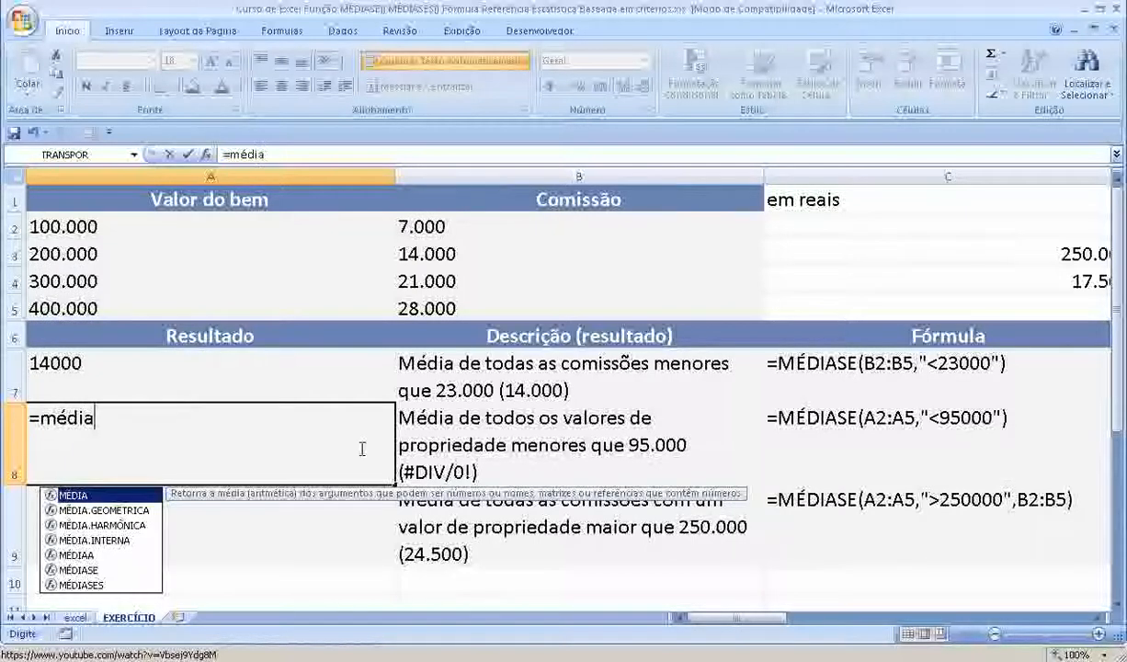
pyautogui.write('se(')
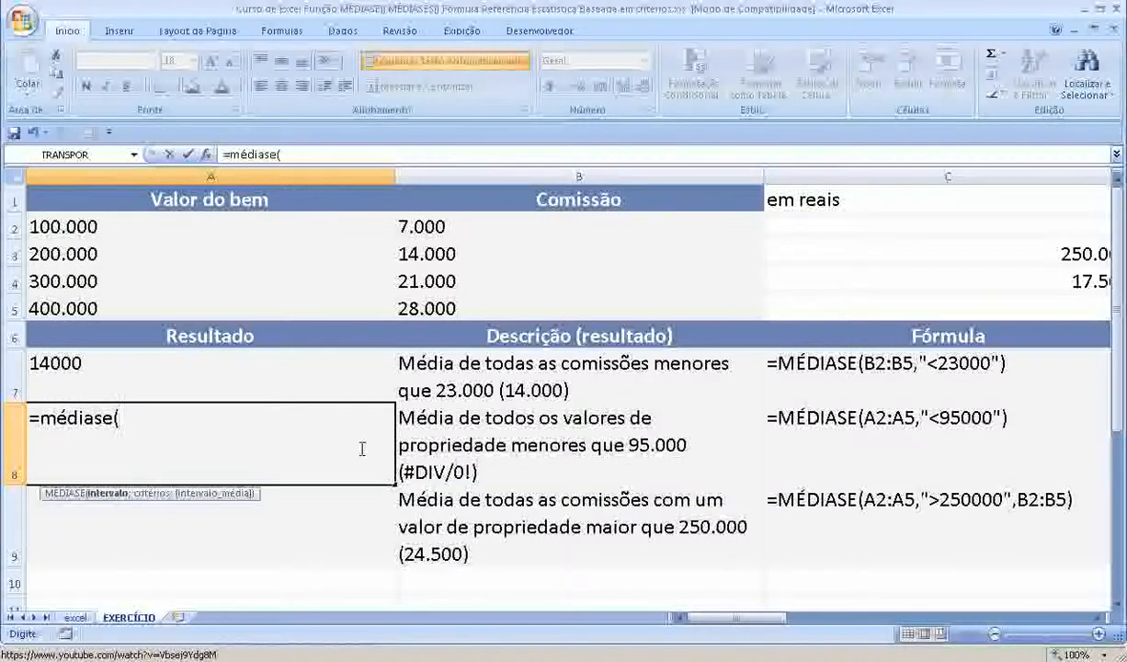
pyautogui.moveTo(101, 226); pyautogui.dragTo(99, 302)
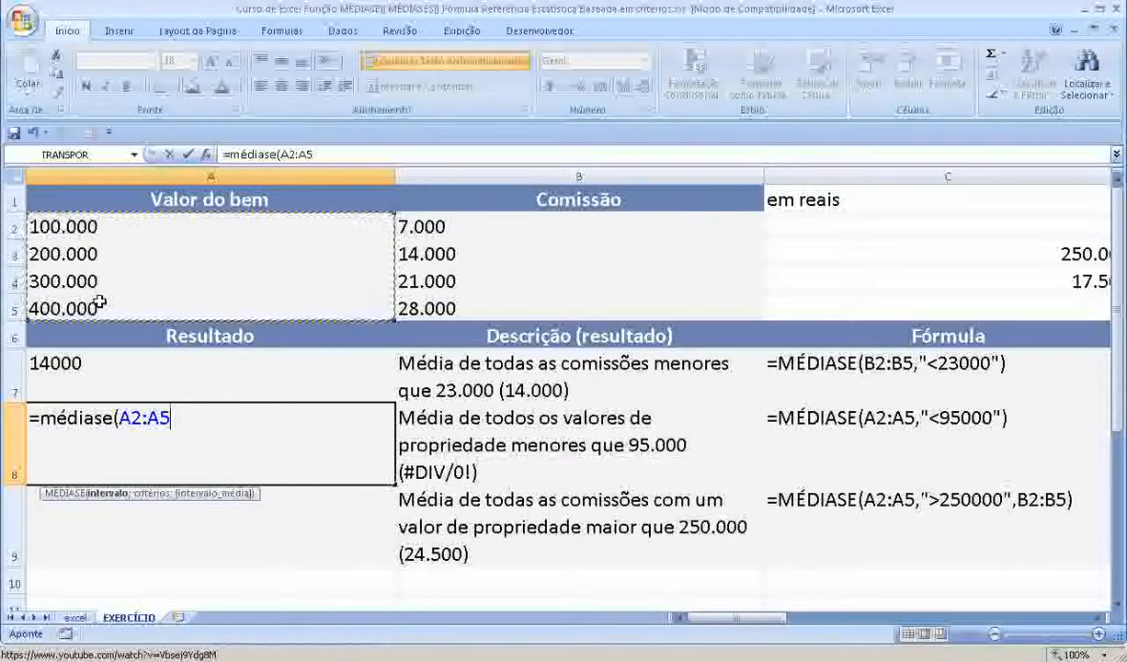
pyautogui.write(';')
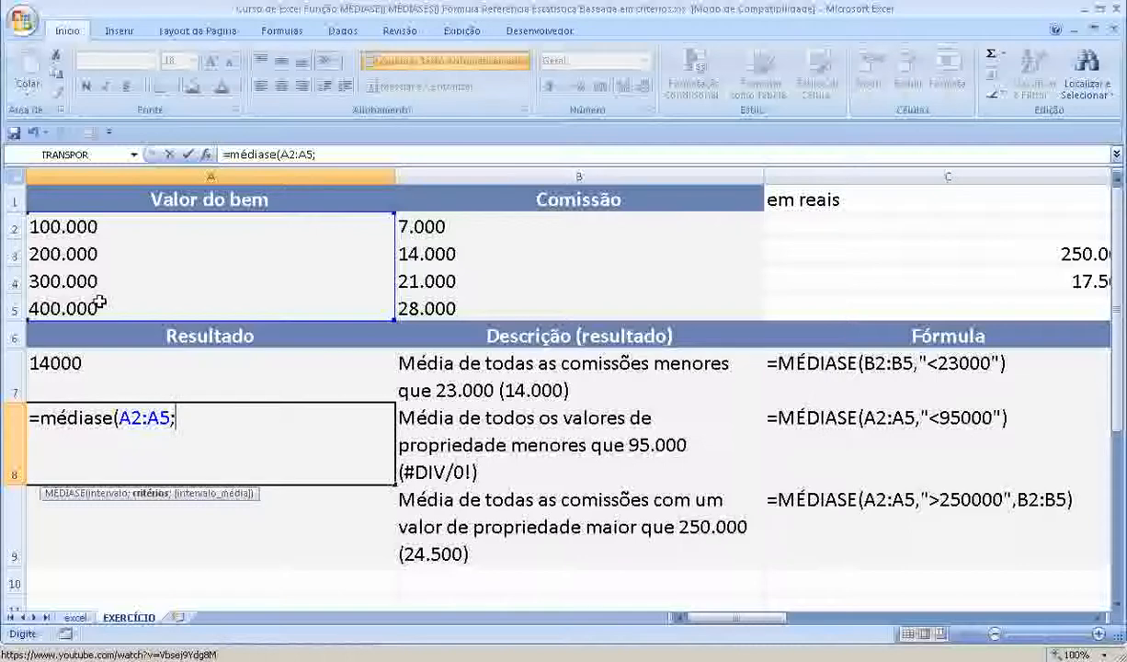
pyautogui.write('"<95000')
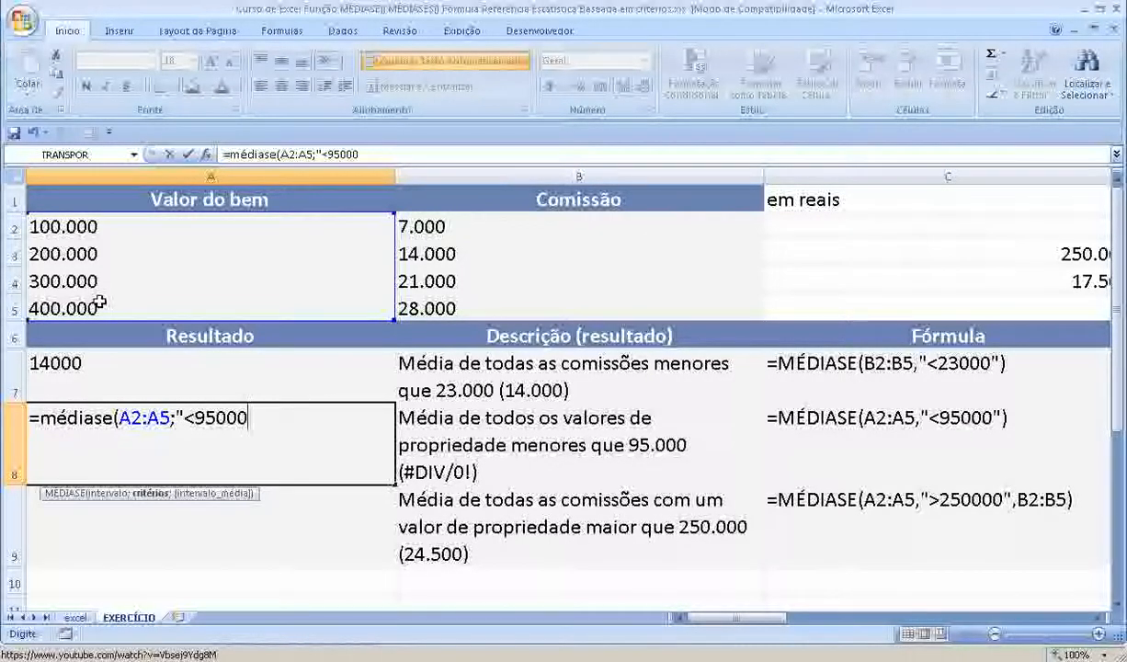
pyautogui.write('")')
pyautogui.press('Return')
pyautogui.click(82, 440)
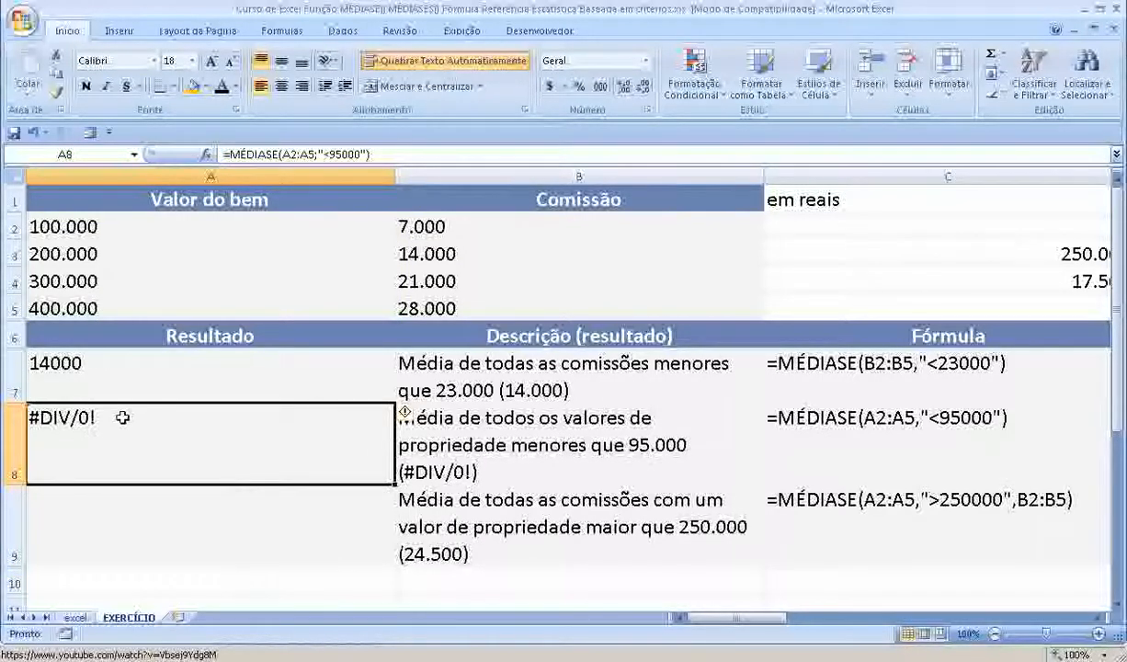
pyautogui.moveTo(33, 226); pyautogui.dragTo(43, 302)
pyautogui.click(41, 225)
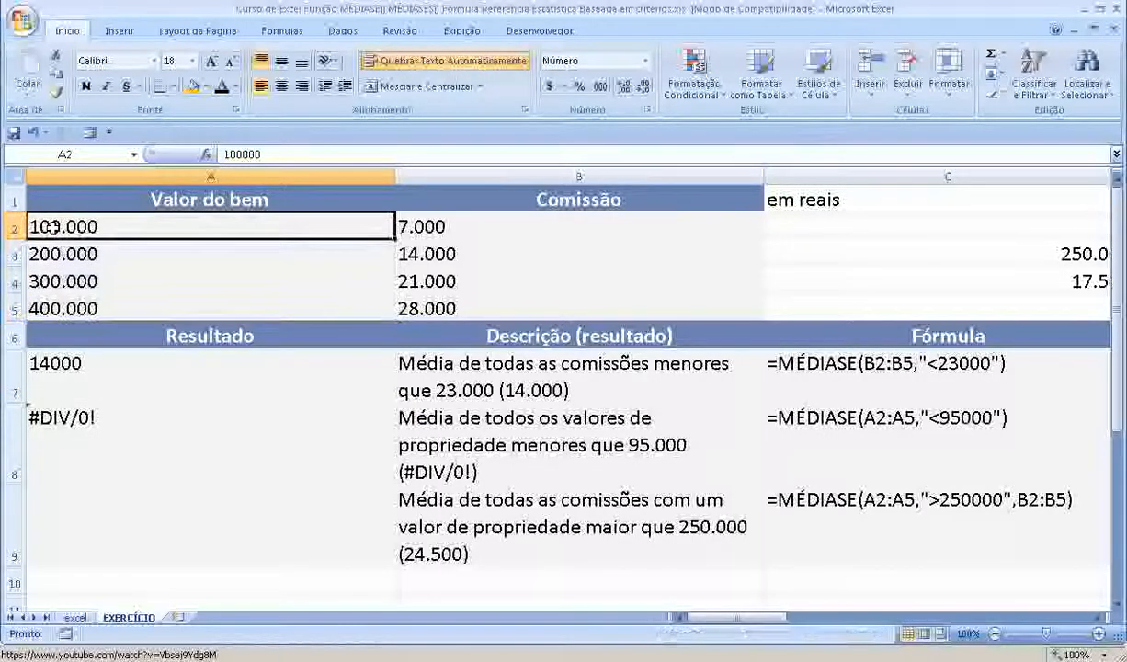
# - Enter =médiase(A2:A5;">250000";B2:B5) in cell A9 to average the commissions of properties worth more than 250000
pyautogui.click(108, 509)
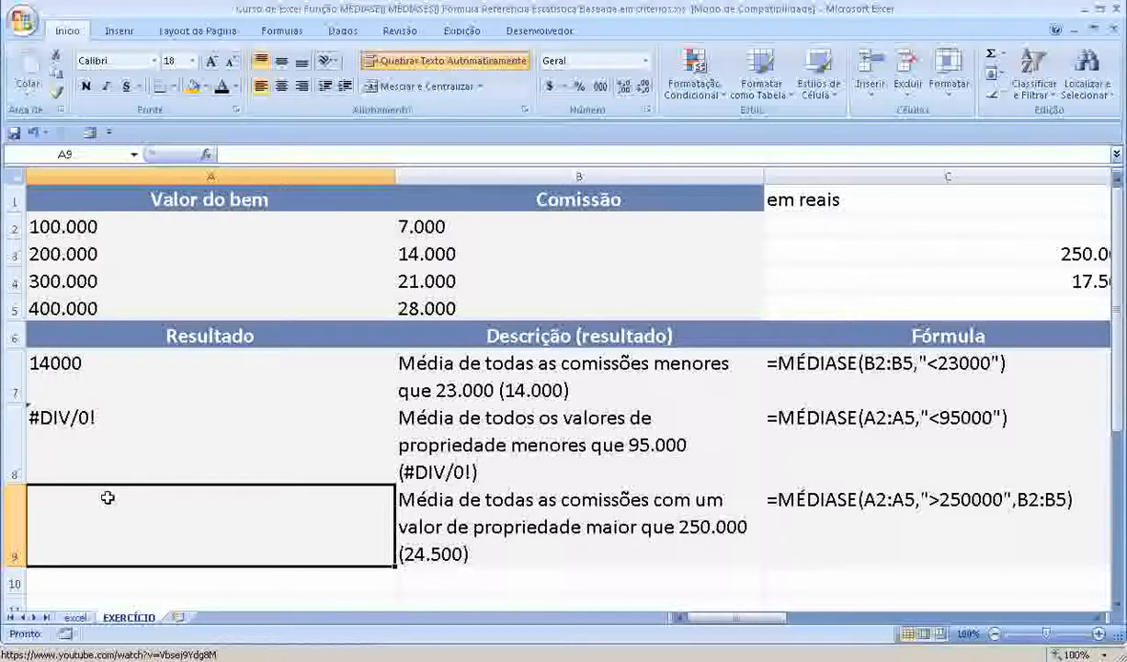
pyautogui.write('=m')
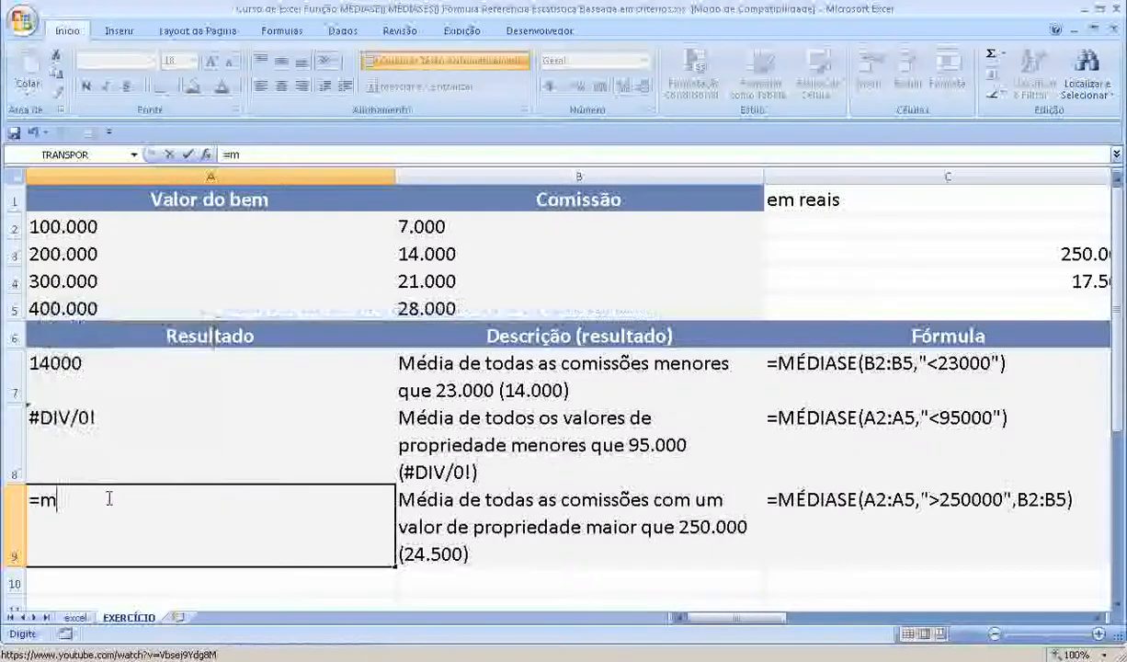
pyautogui.write('édia')
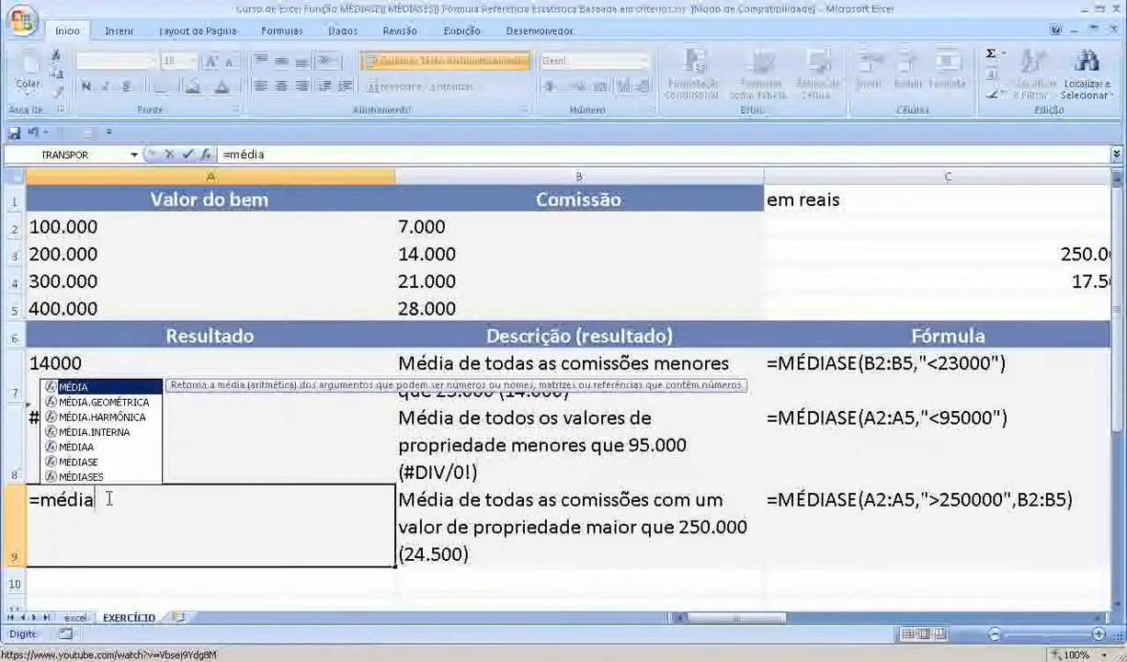
pyautogui.write('se(')
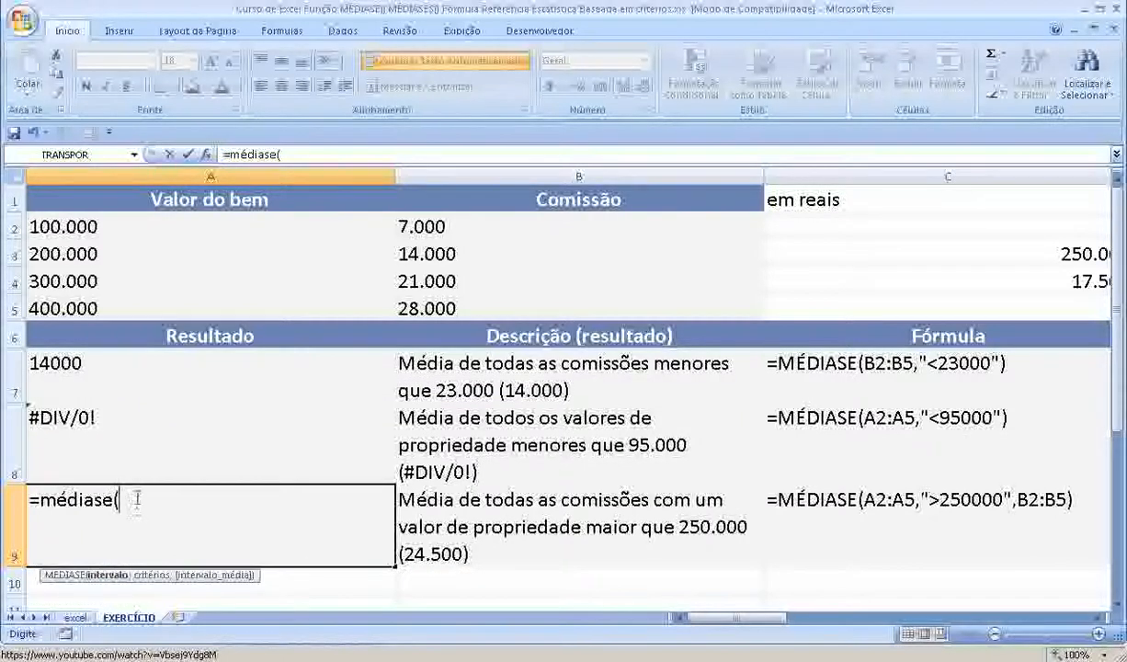
pyautogui.moveTo(72, 226); pyautogui.dragTo(71, 310)
pyautogui.write(';"')
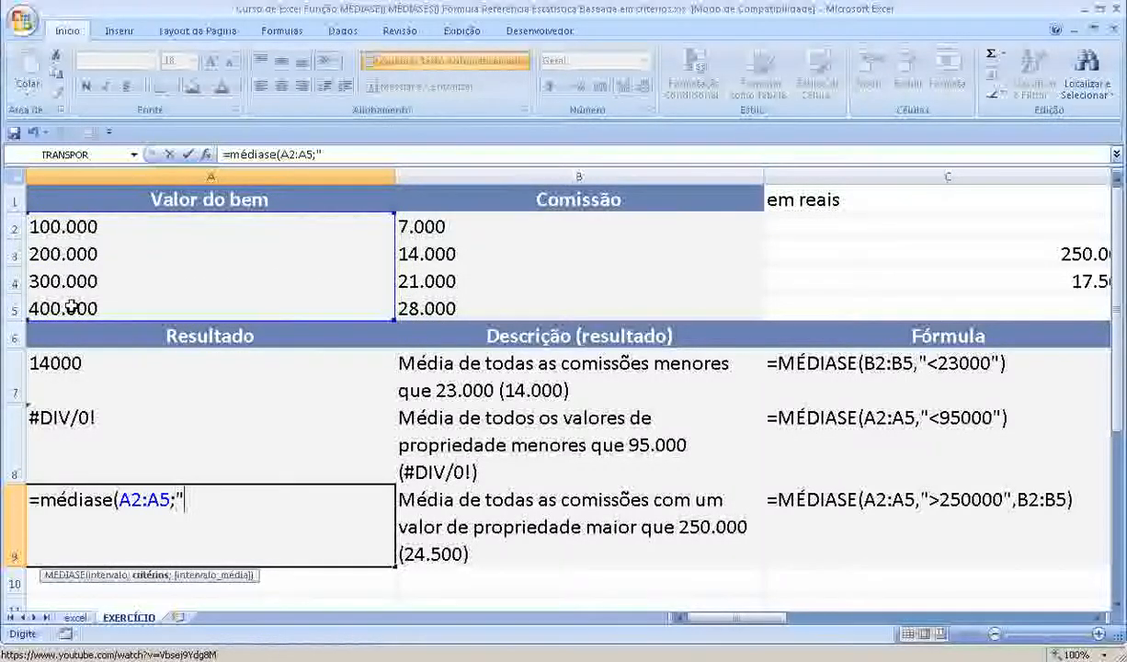
pyautogui.write('>250000')
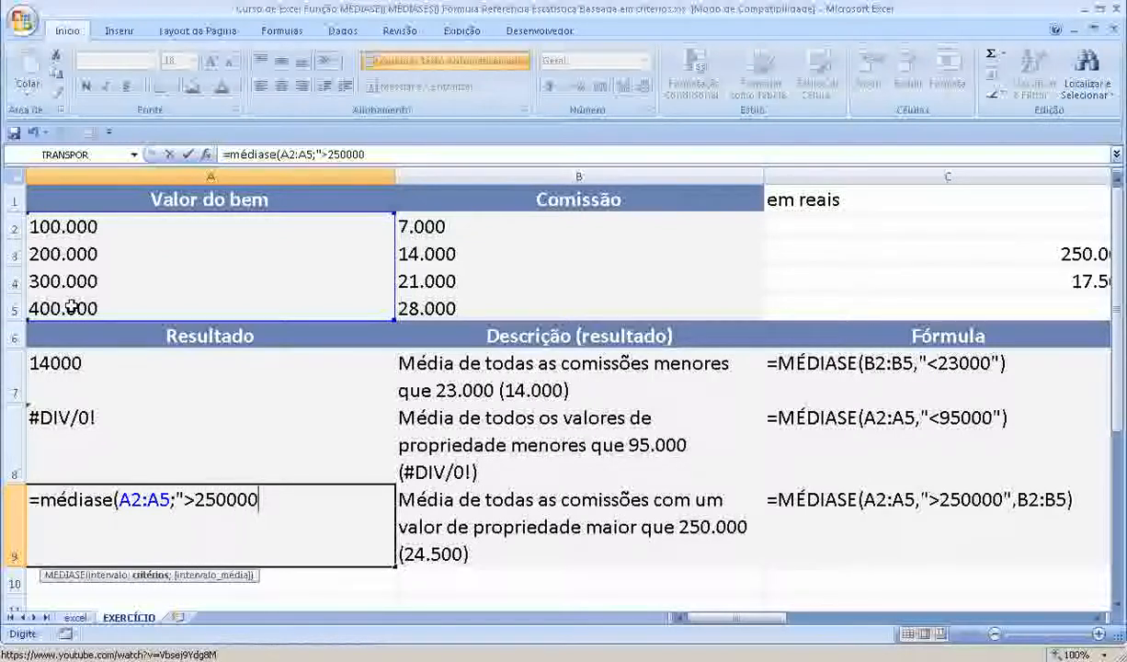
pyautogui.write('";')
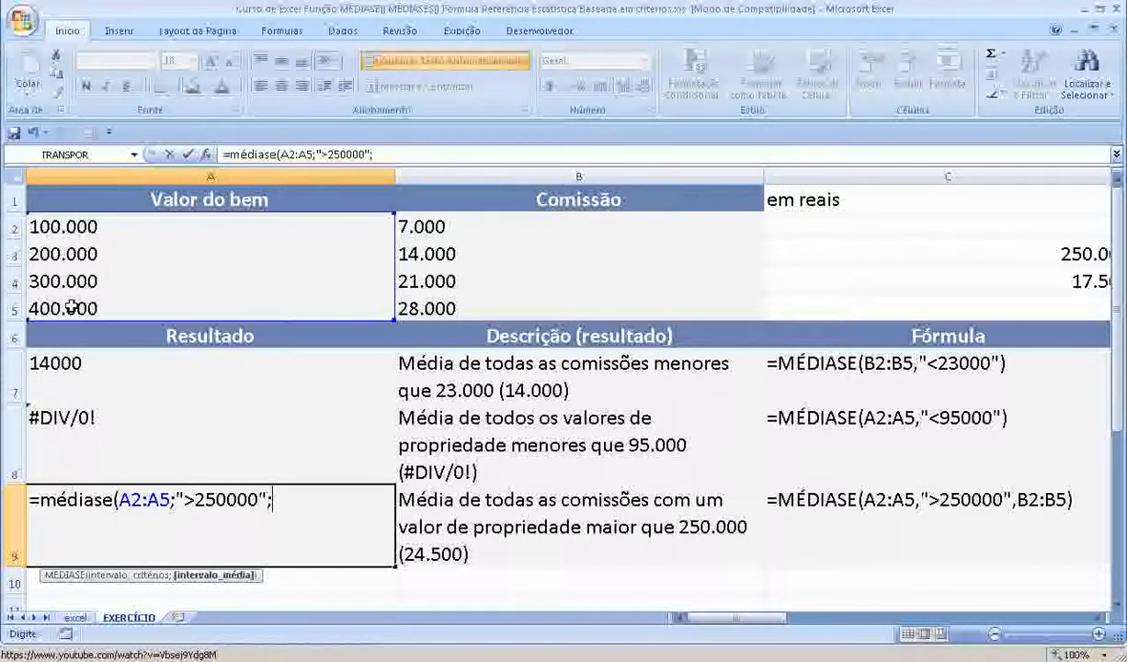
pyautogui.click(456, 224)
pyautogui.moveTo(456, 225); pyautogui.dragTo(448, 307)
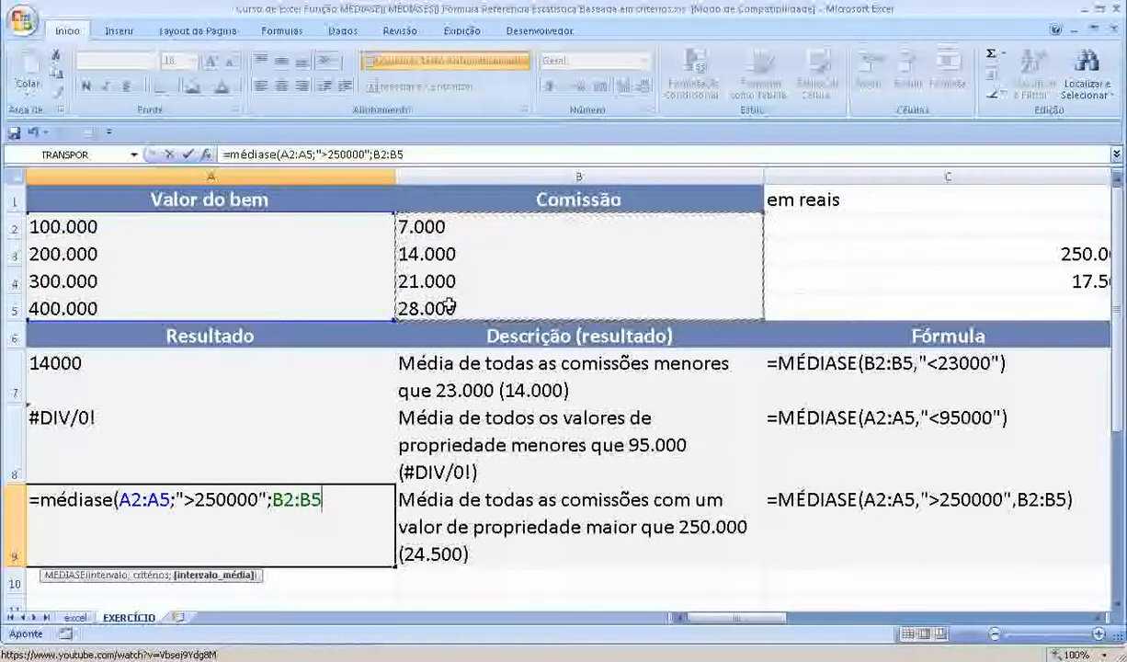
pyautogui.write(')')
pyautogui.press('Return')
pyautogui.press('Up')
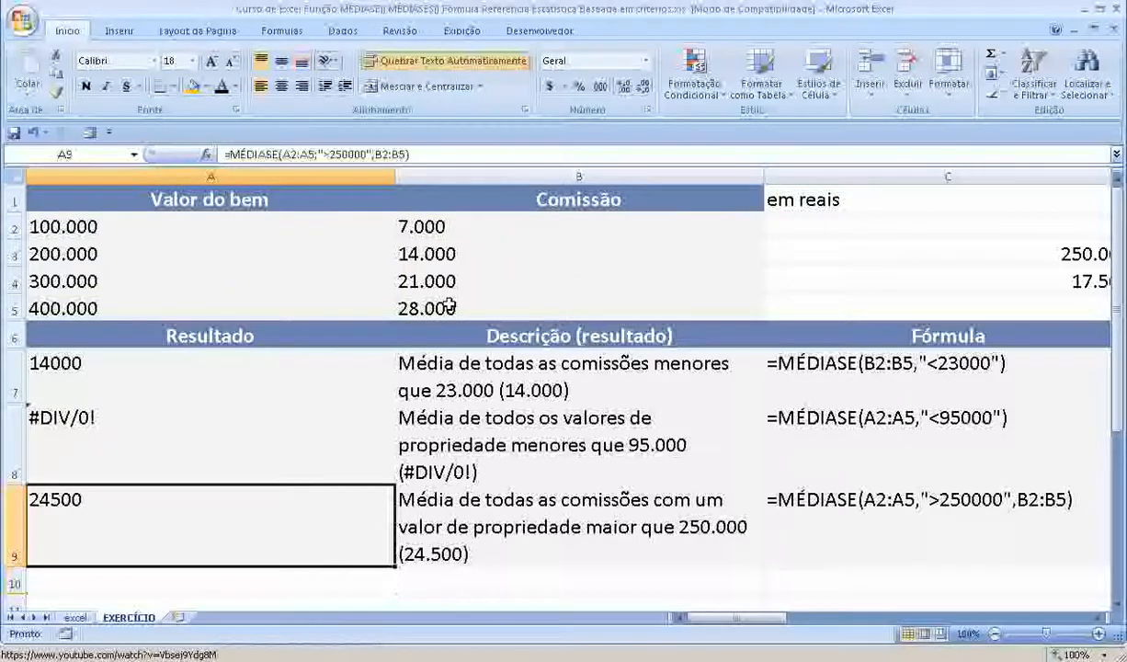
# - Check the properties above 250000 and their commissions, and enter =média(B4:B5) in cell C5 as a cross-check
pyautogui.click(57, 281)
pyautogui.click(65, 308)
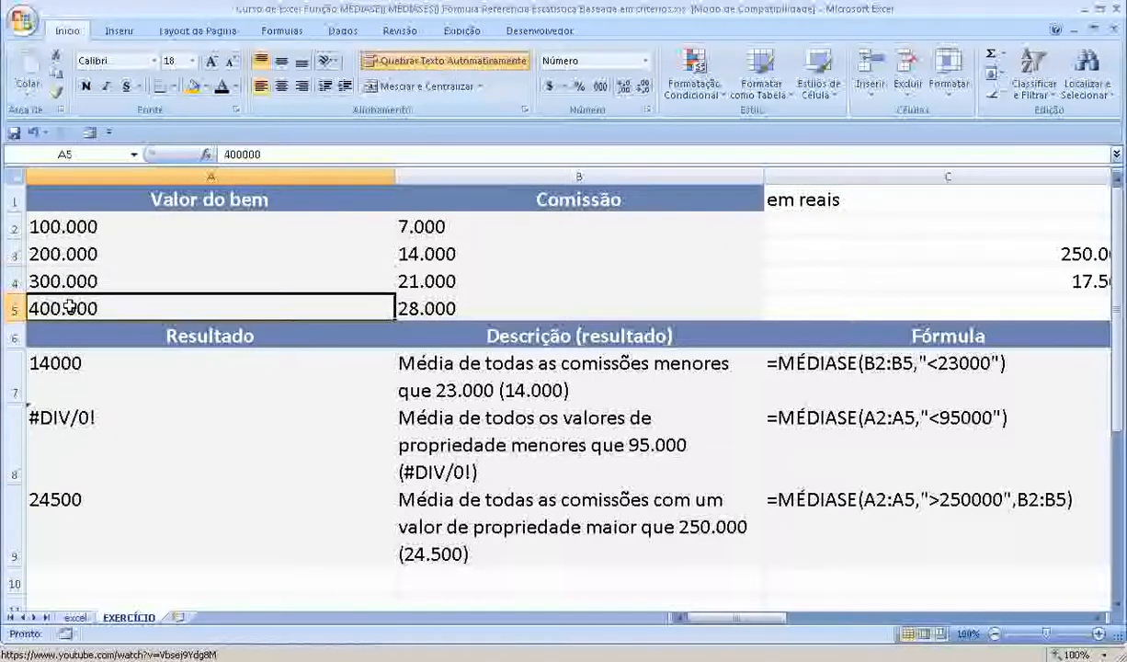
pyautogui.click(433, 282)
pyautogui.click(736, 303)
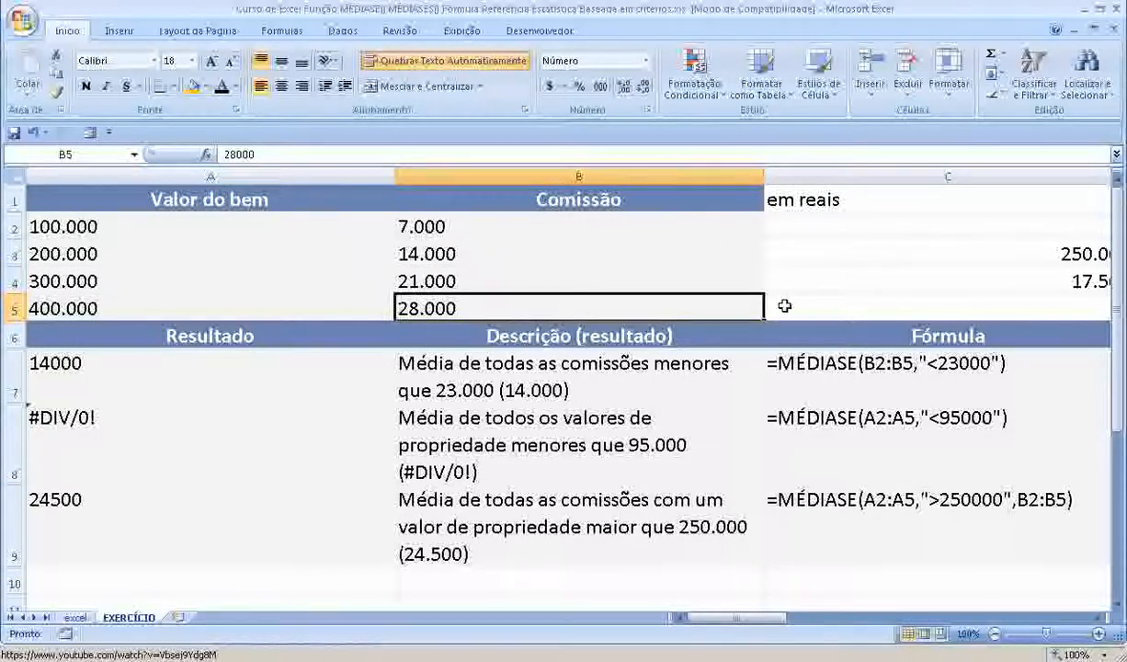
pyautogui.click(810, 306)
pyautogui.write('=')
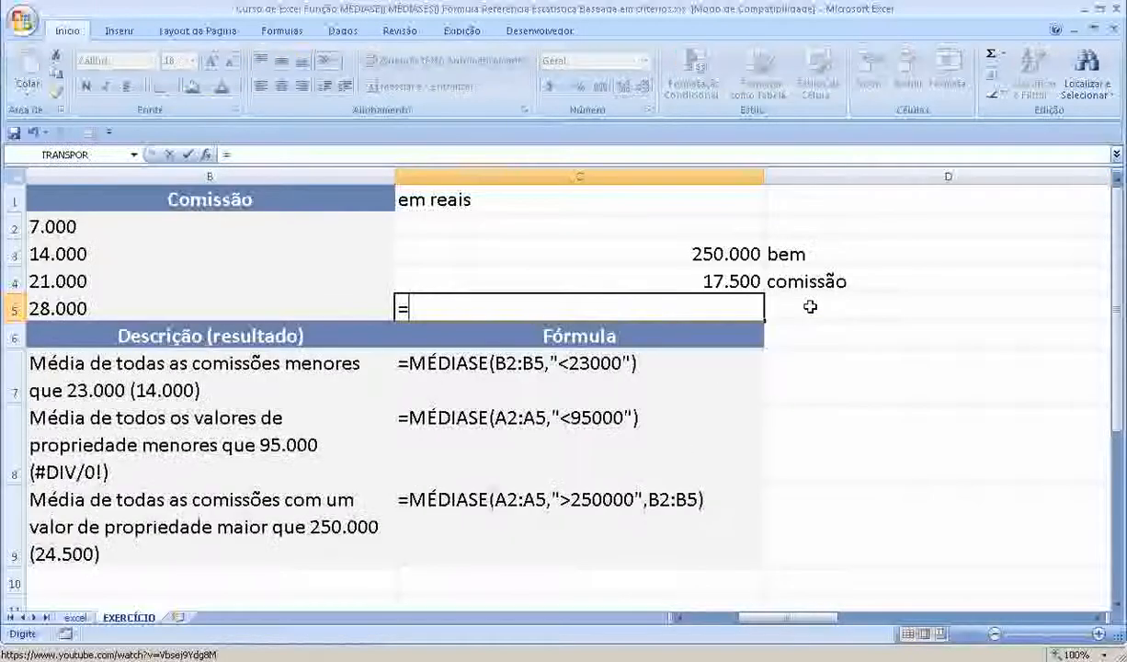
pyautogui.write('média(')
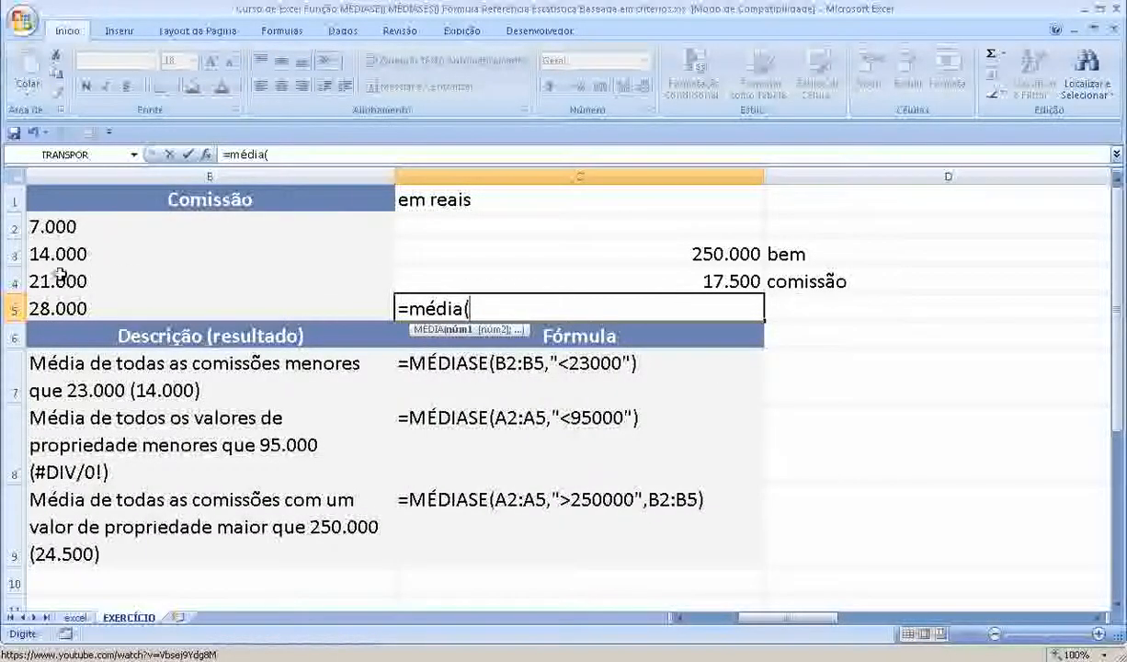
pyautogui.moveTo(63, 282); pyautogui.dragTo(64, 309)
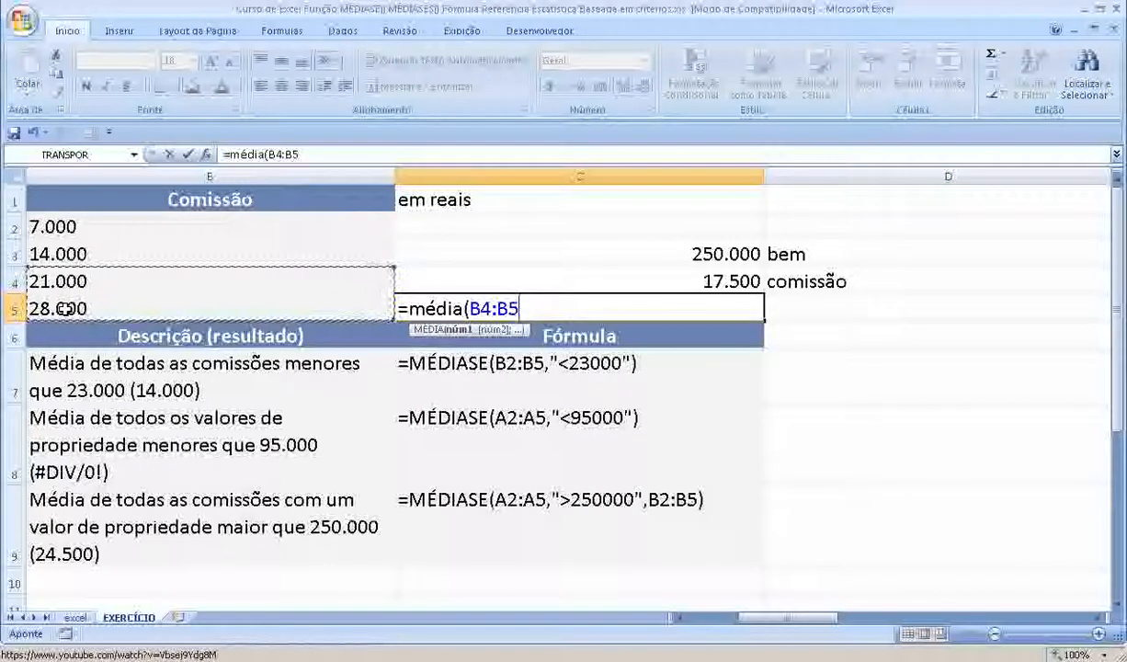
pyautogui.write(')')
pyautogui.press('Return')
pyautogui.press('Up')
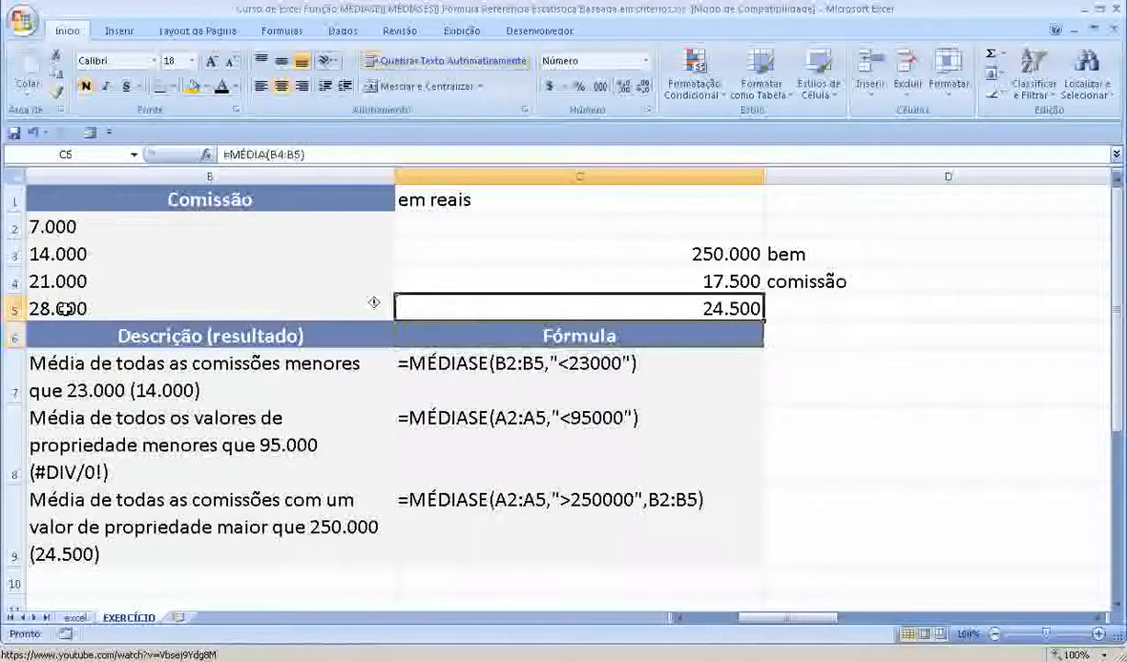
# - Return to cell A9 to compare its conditional average with the plain average in C5
pyautogui.press('Left')
pyautogui.press('Left')
pyautogui.press('Down')
pyautogui.press('Down')
pyautogui.press('Down')
pyautogui.press('Down')
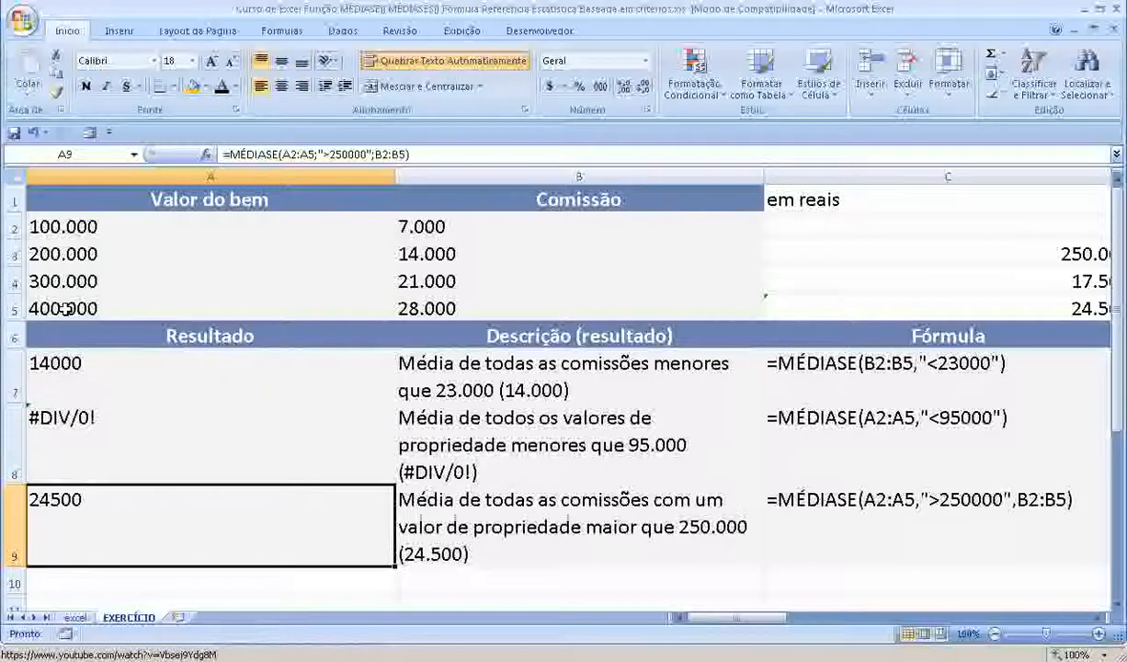